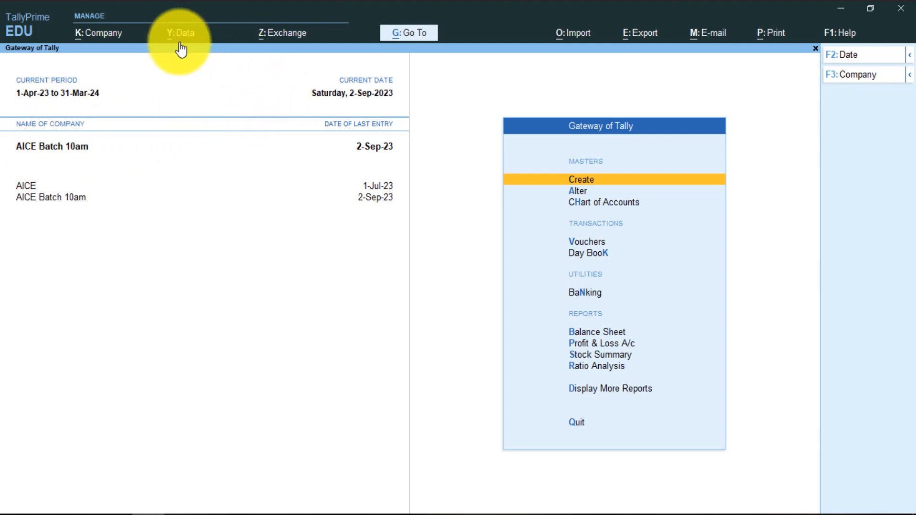
- Review the accounting and inventory feature settings of the company AICE Batch 10am, and leave without saving
key("F11")
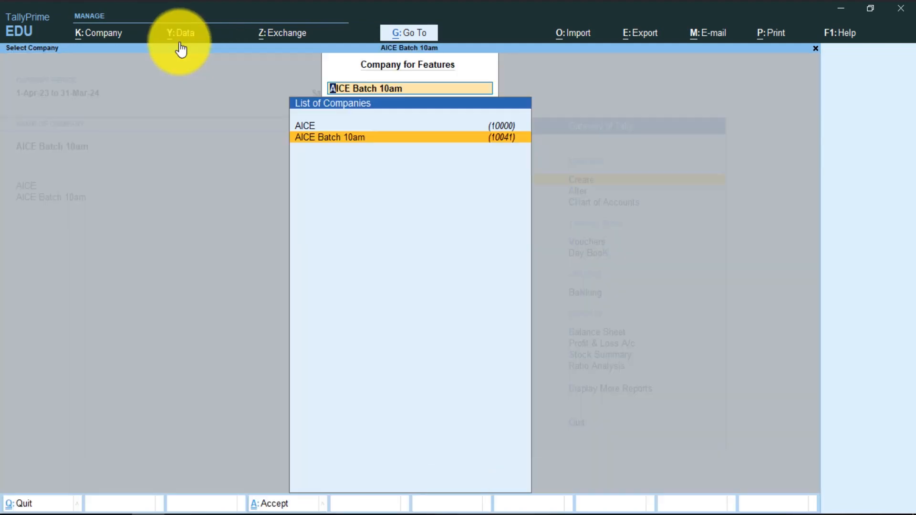
key("Return")
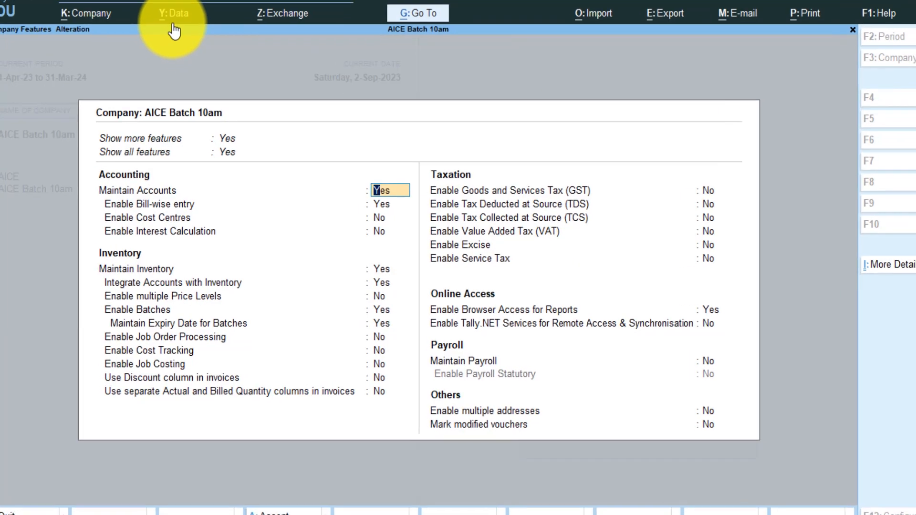
key("Return")
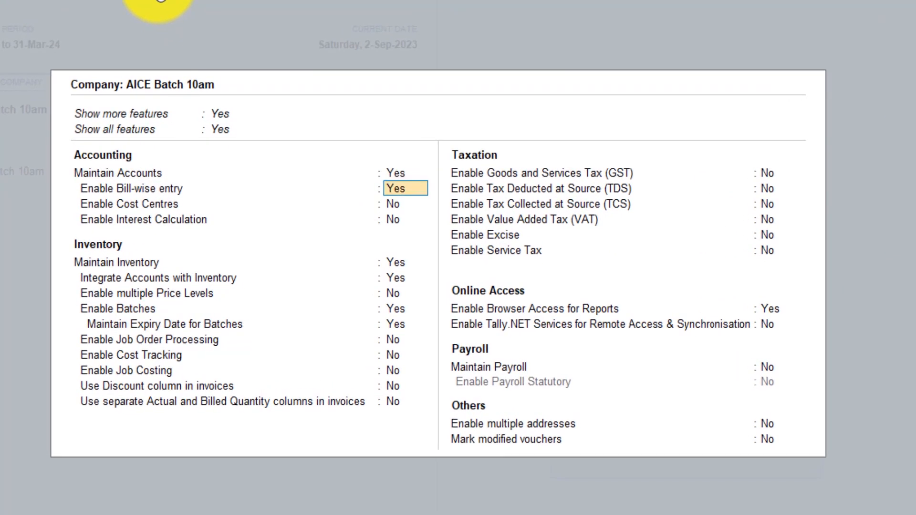
key("Return")
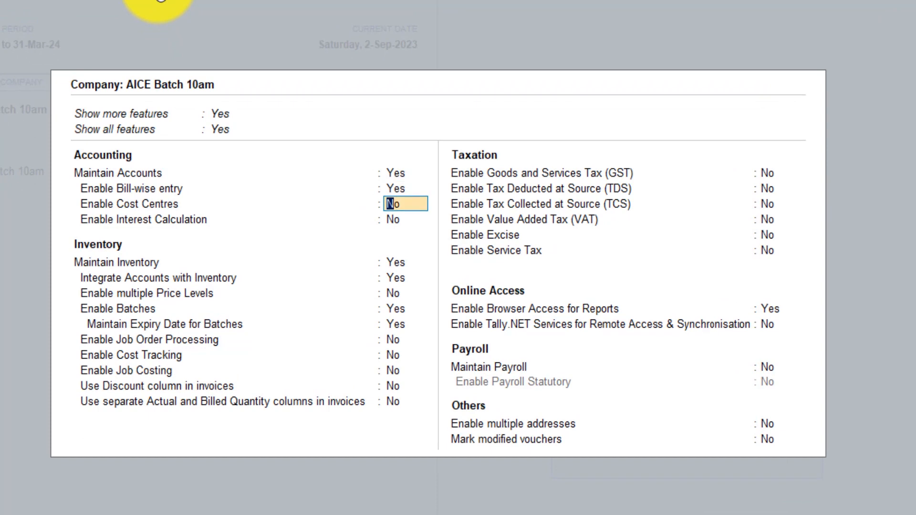
key("Return")
key("Return")
key("Up")
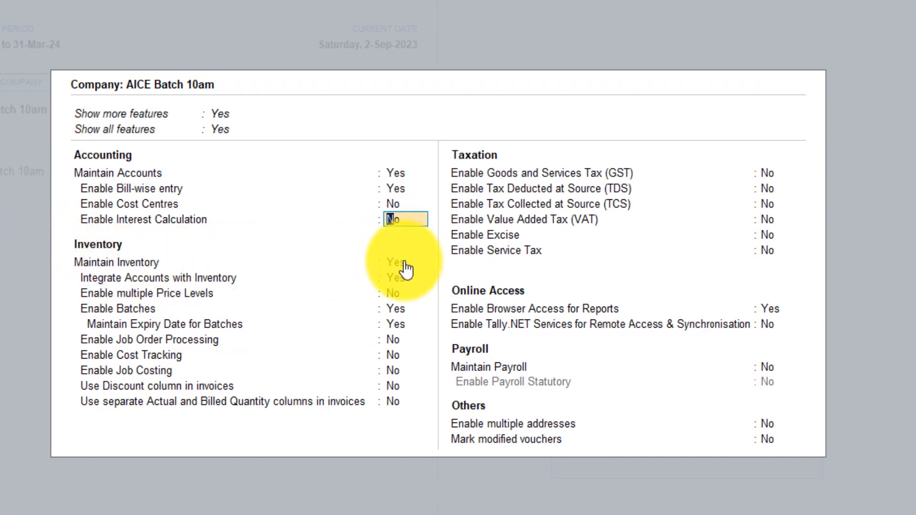
left_click(390, 260)
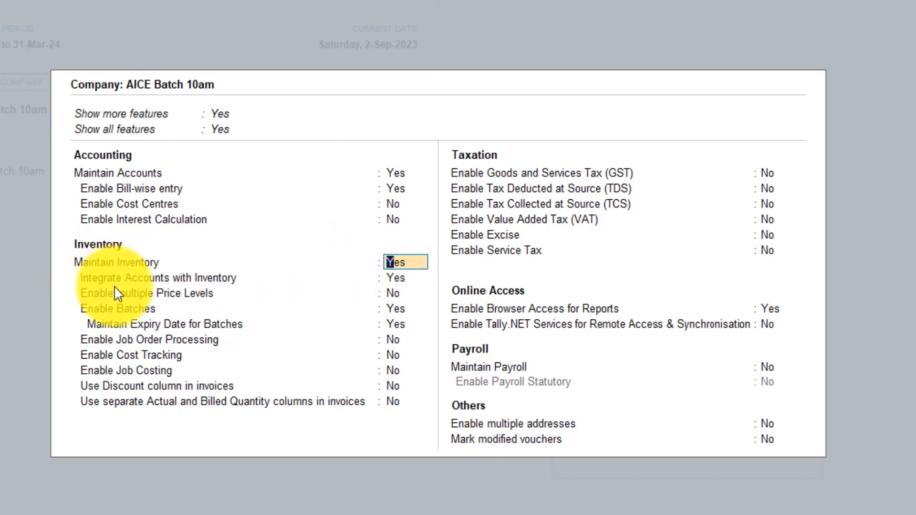
left_click(396, 263)
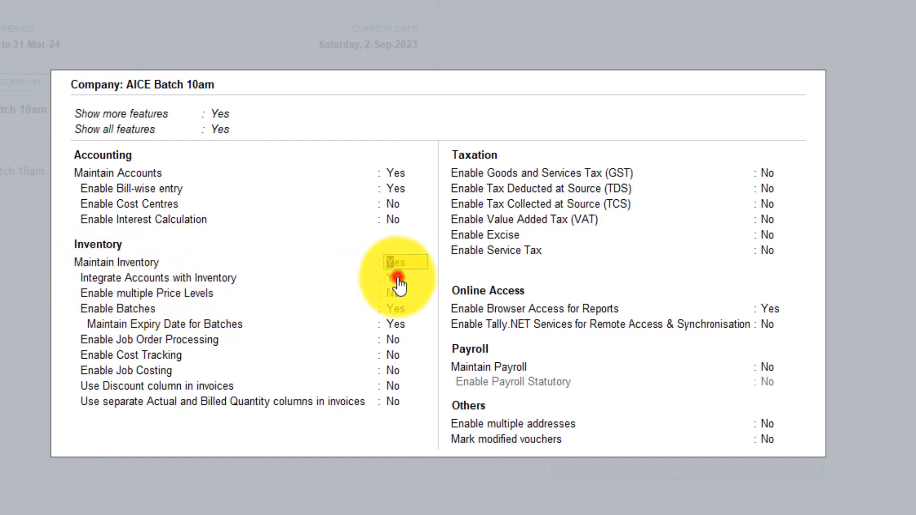
left_click(398, 279)
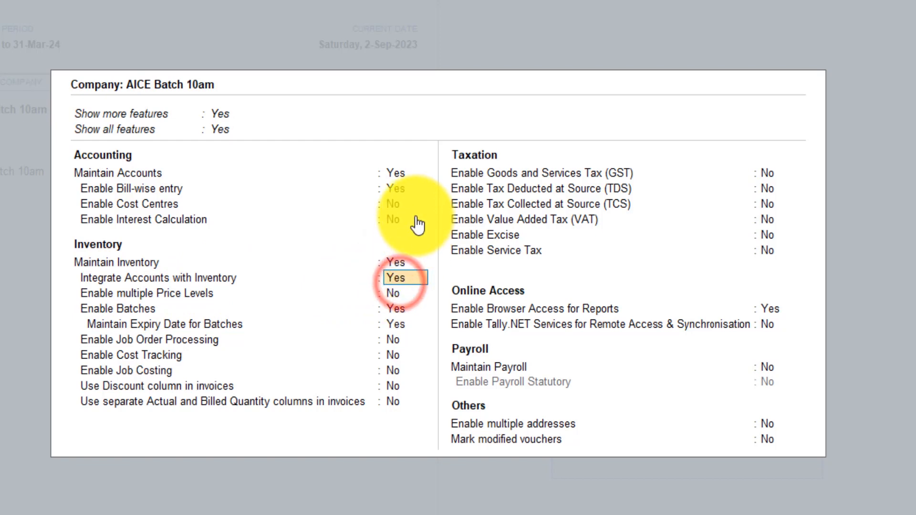
key("Escape")
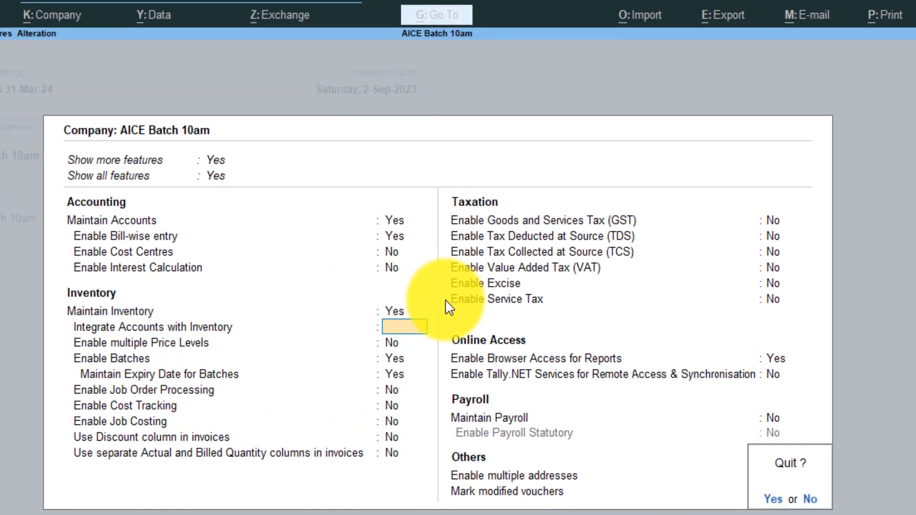
key("y")
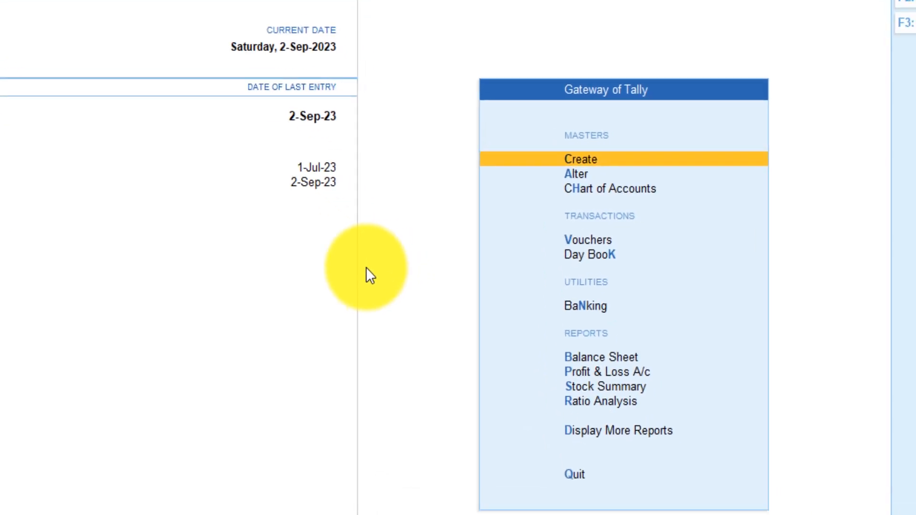
- Open master creation and expand the list of masters to show more types
key("Return")
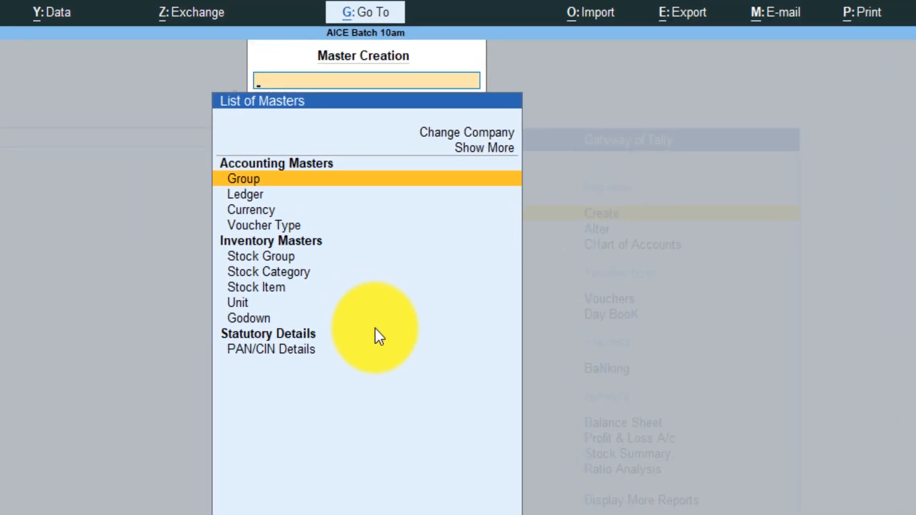
key("Down")
key("Down")
key("Down")
key("Down")
key("Down")
key("Down")
key("Down")
key("Down")
key("Down")
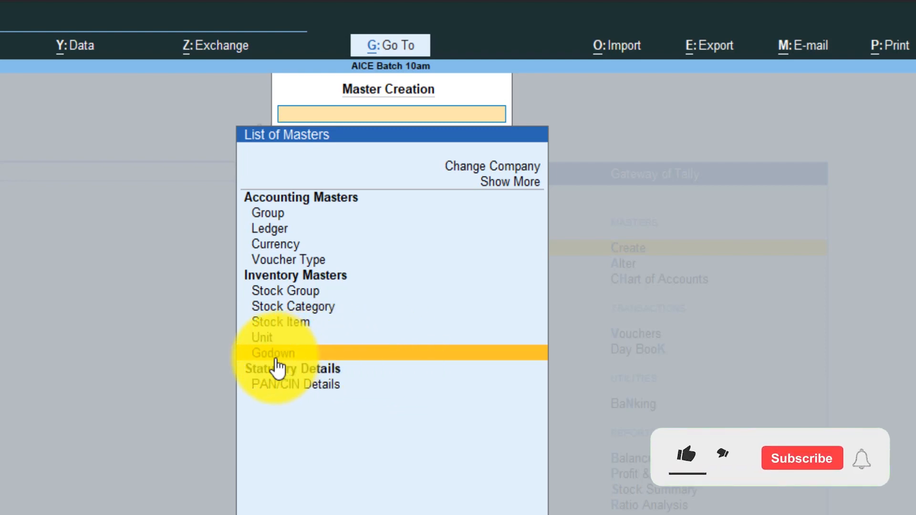
left_click(507, 186)
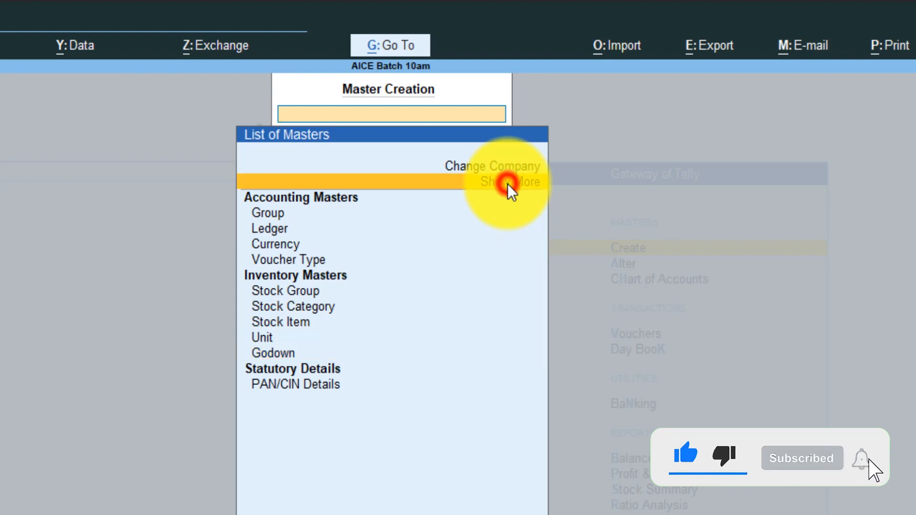
left_click(508, 186)
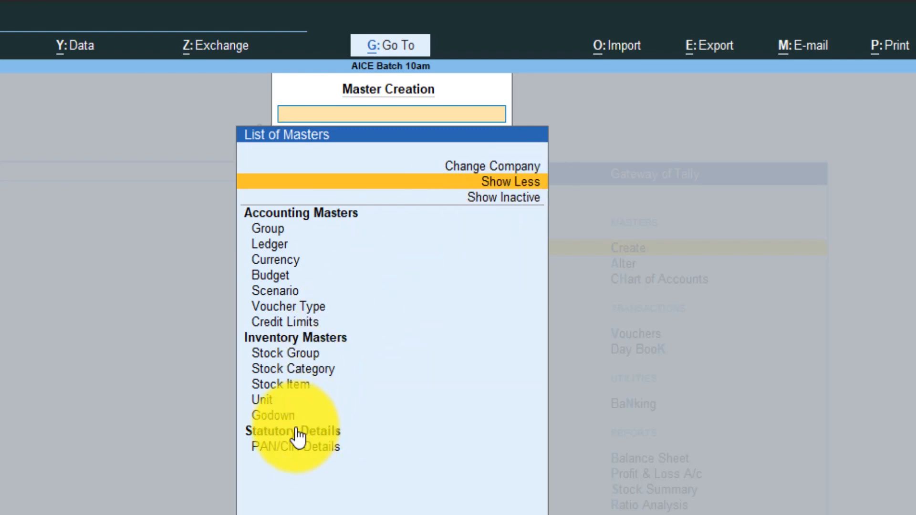
- Create a new godown named Dwarka under Main Location, fill in its address, and save it
left_click(274, 417)
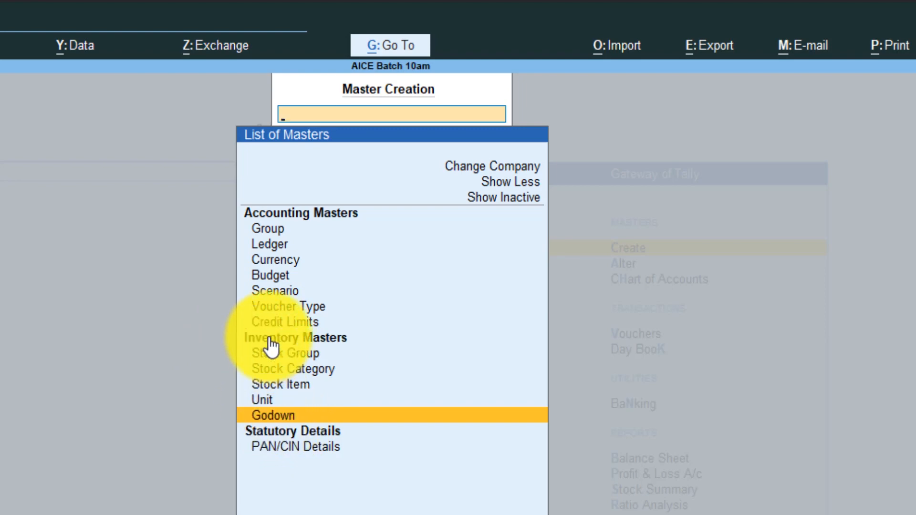
left_click(269, 417)
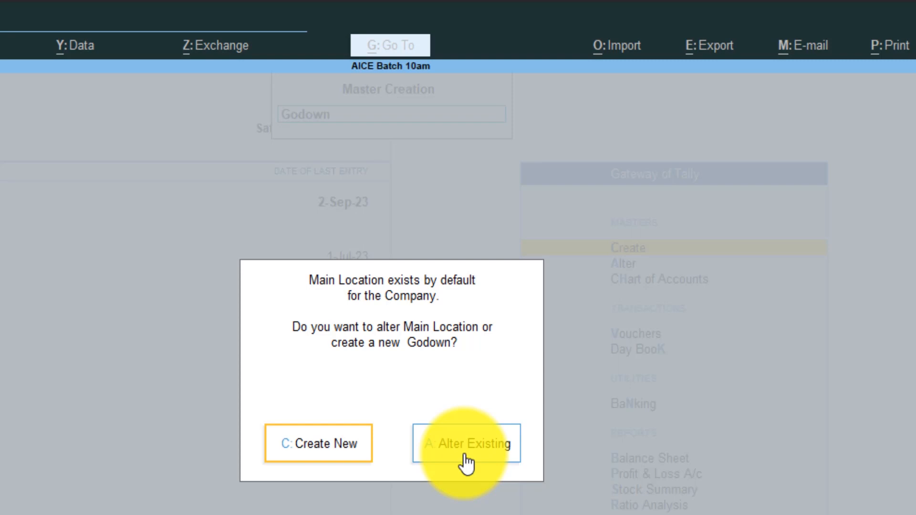
left_click(328, 449)
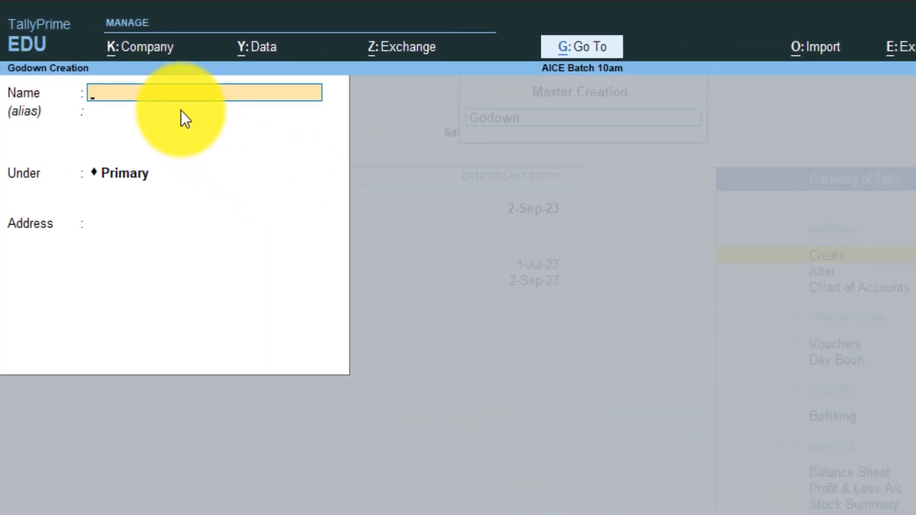
type("Dwarka")
key("Return")
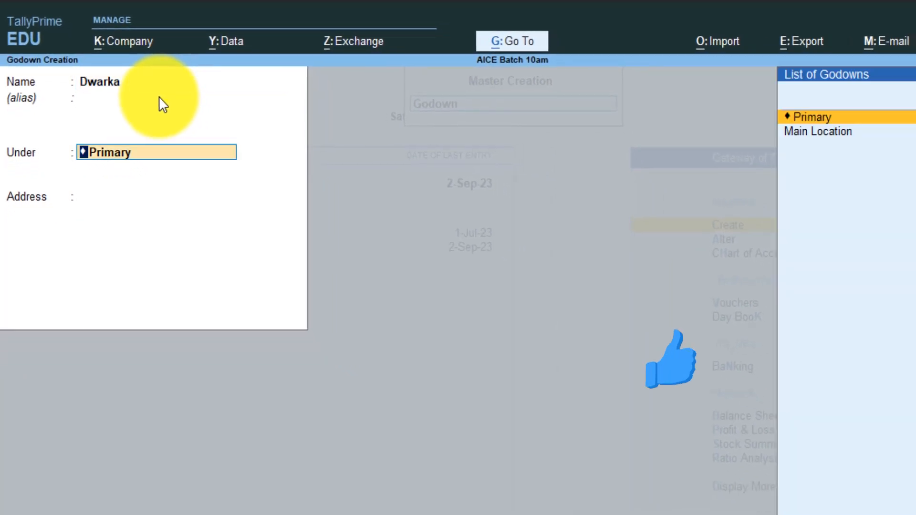
key("Down")
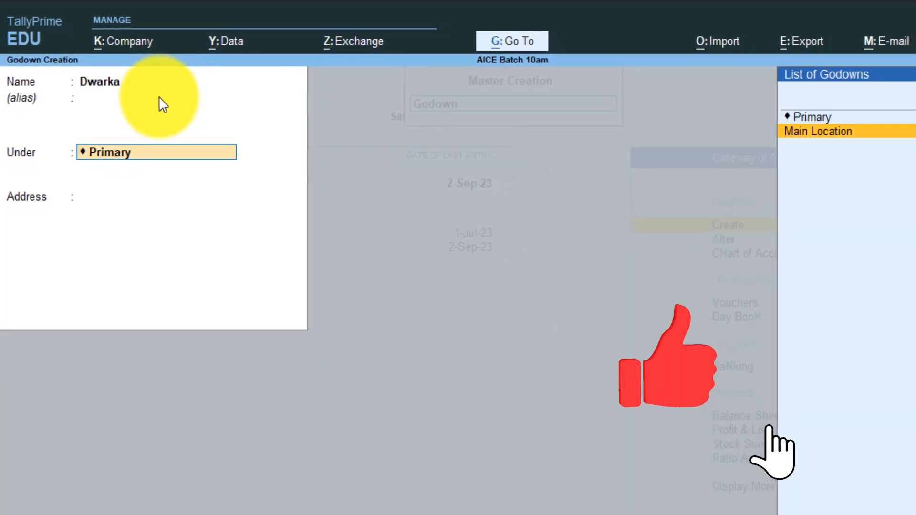
key("Return")
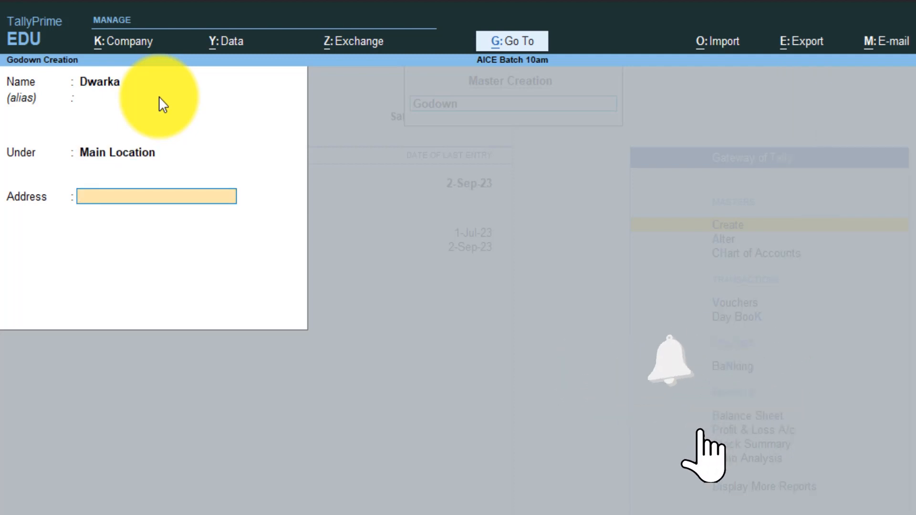
type("Sec-4")
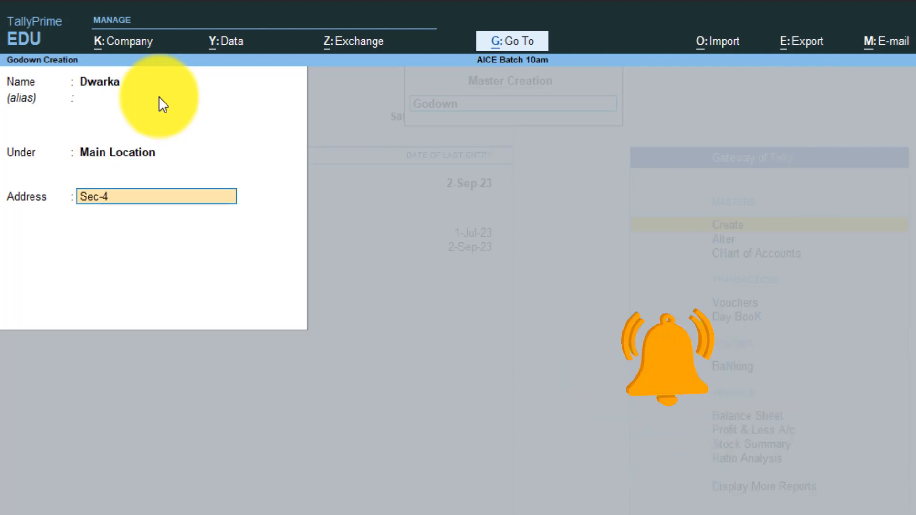
type(", Plot No-10, Dwarka")
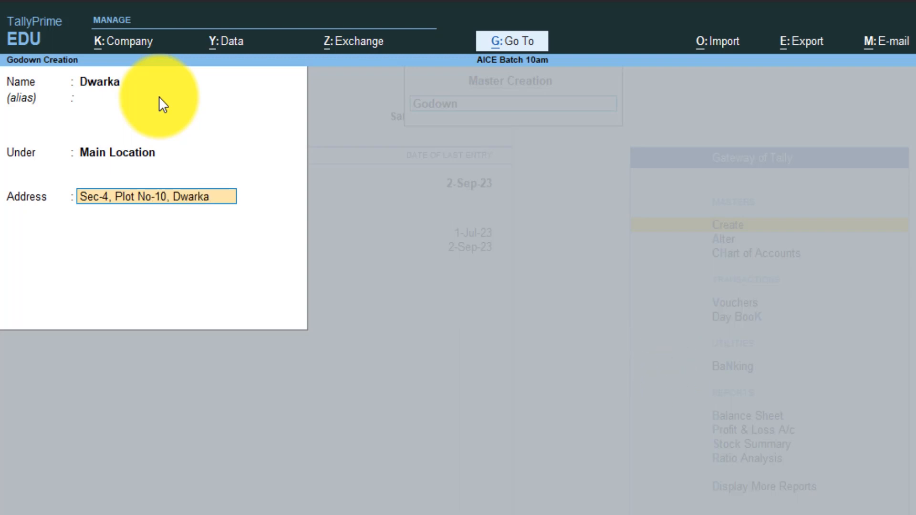
key("Return")
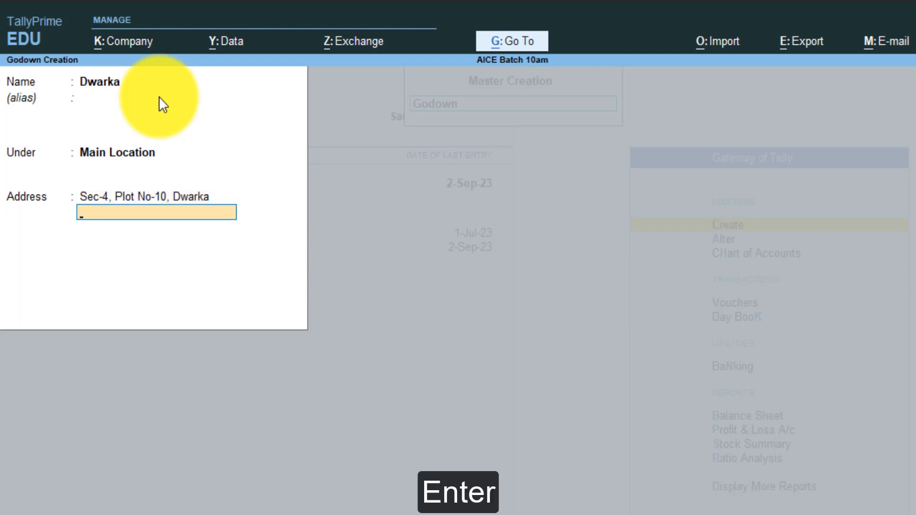
key("Return")
key("Return")
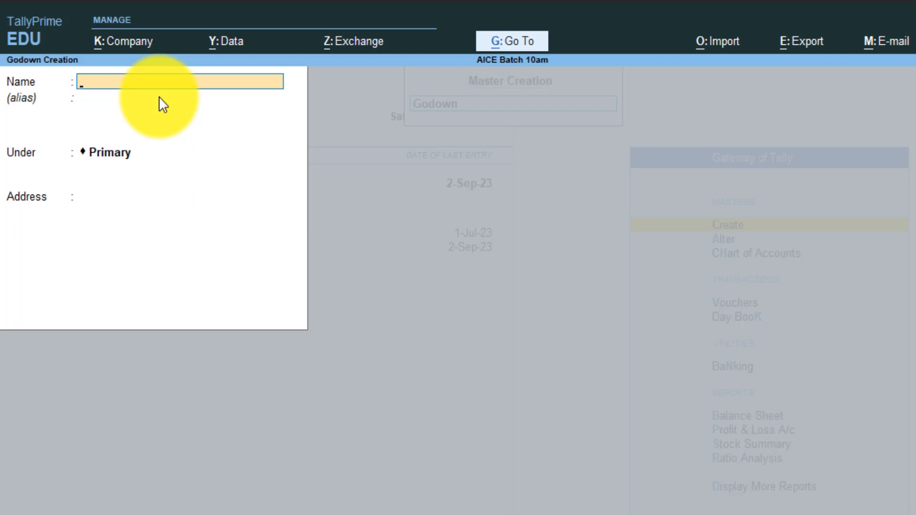
- Create a second godown named Janakpuri under Main Location with its address, and return to the Gateway of Tally
type("Janakpuri")
key("Return")
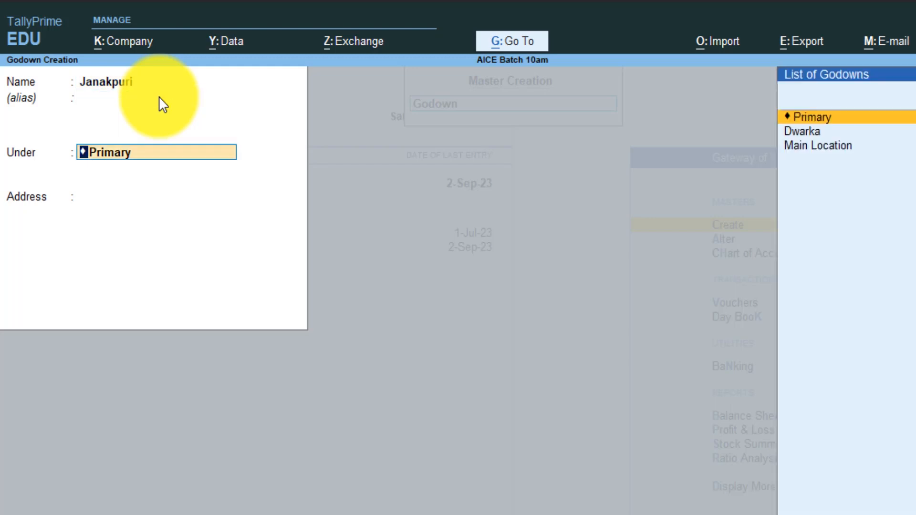
key("Down")
key("Down")
key("Return")
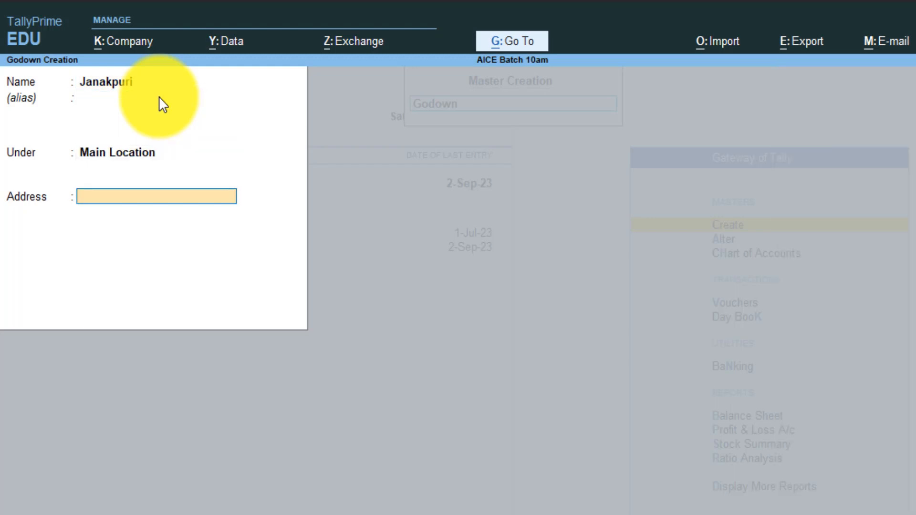
type("C-2, Janakpuri, Delhi")
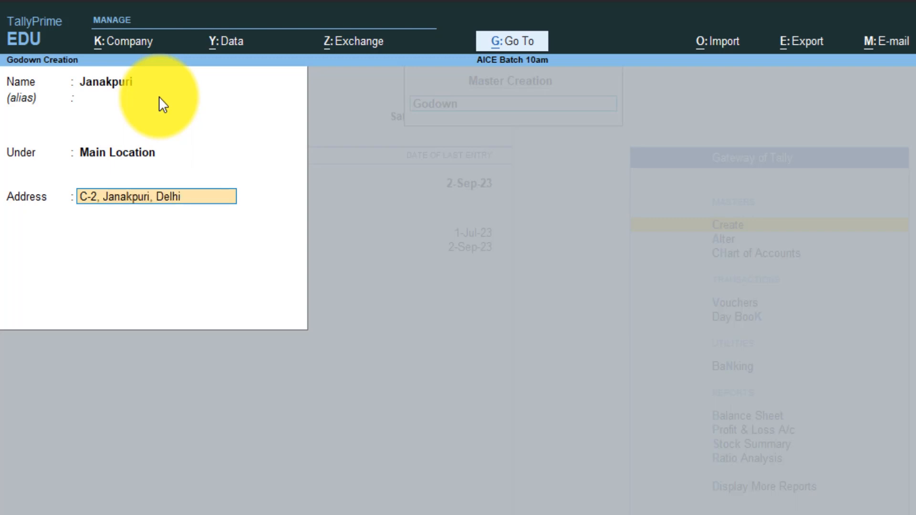
key("Return")
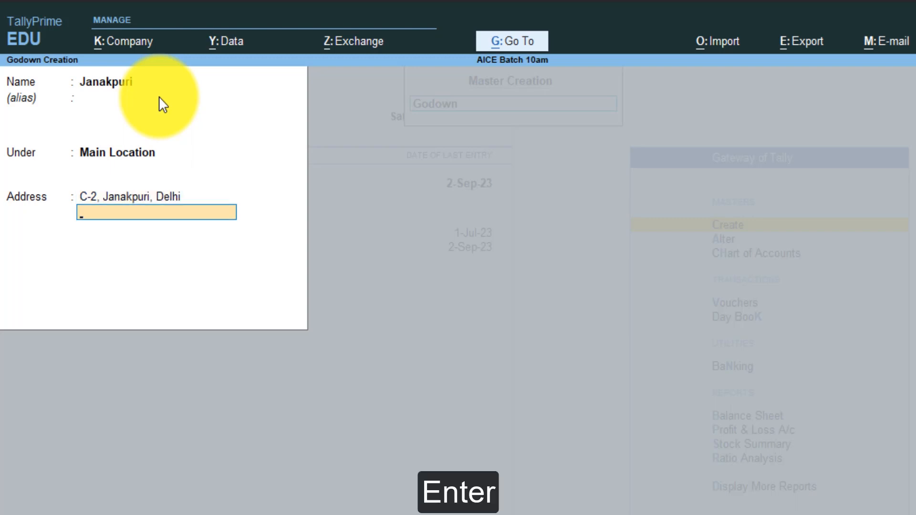
key("Return")
key("Return")
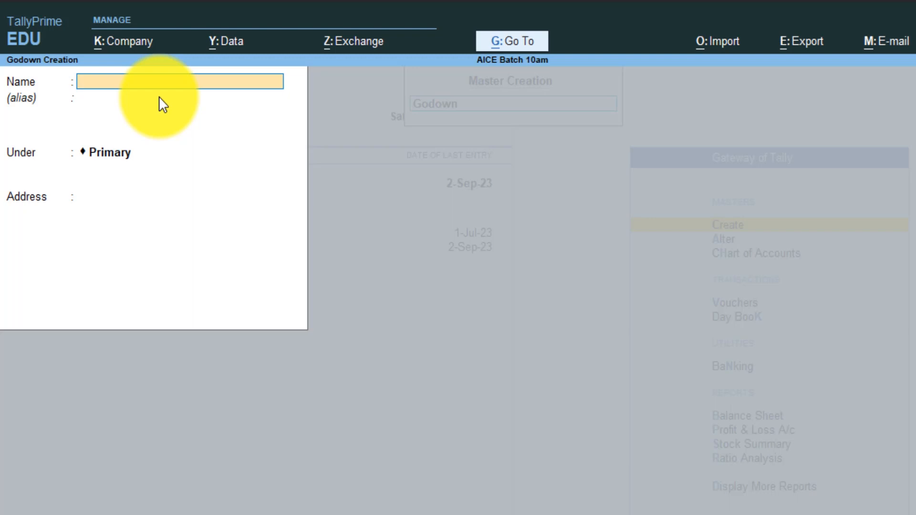
key("Escape")
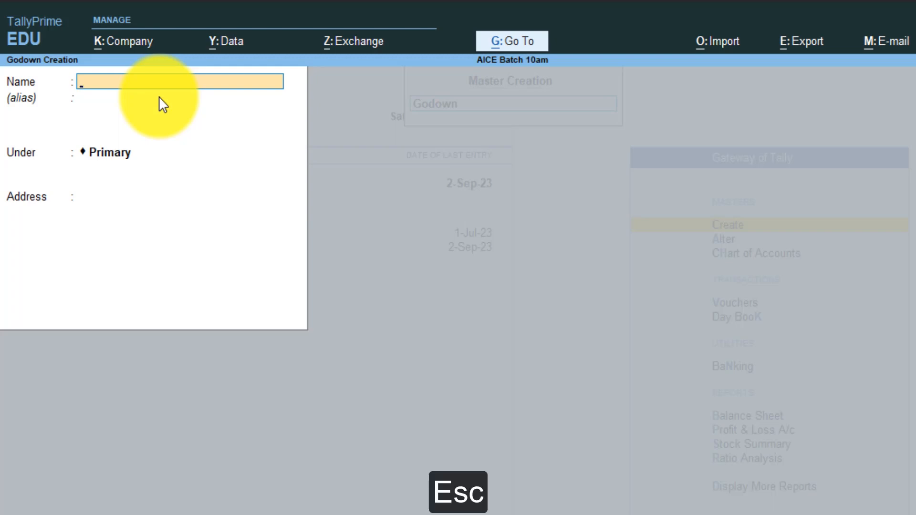
key("Escape")
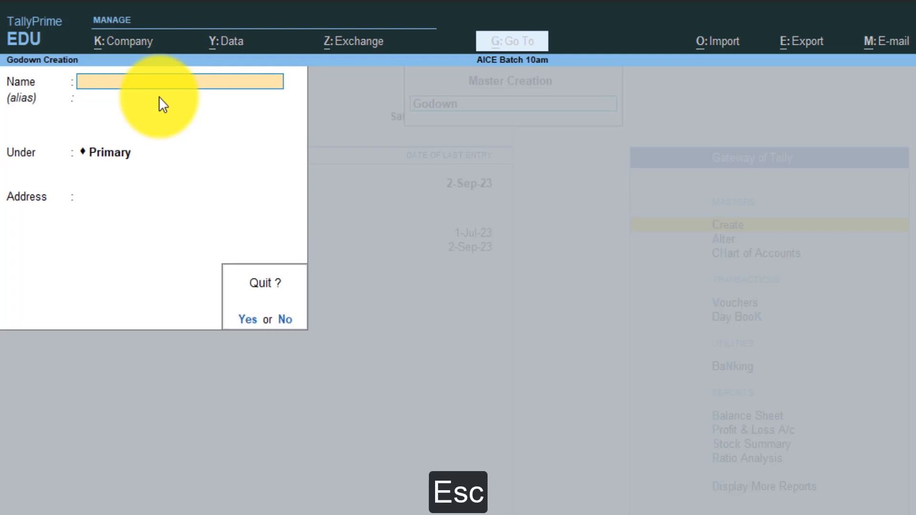
key("Escape")
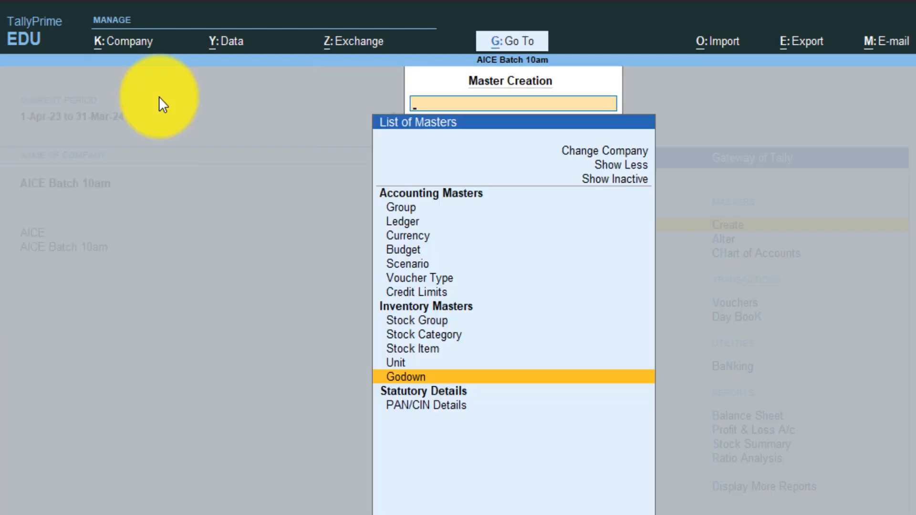
key("Escape")
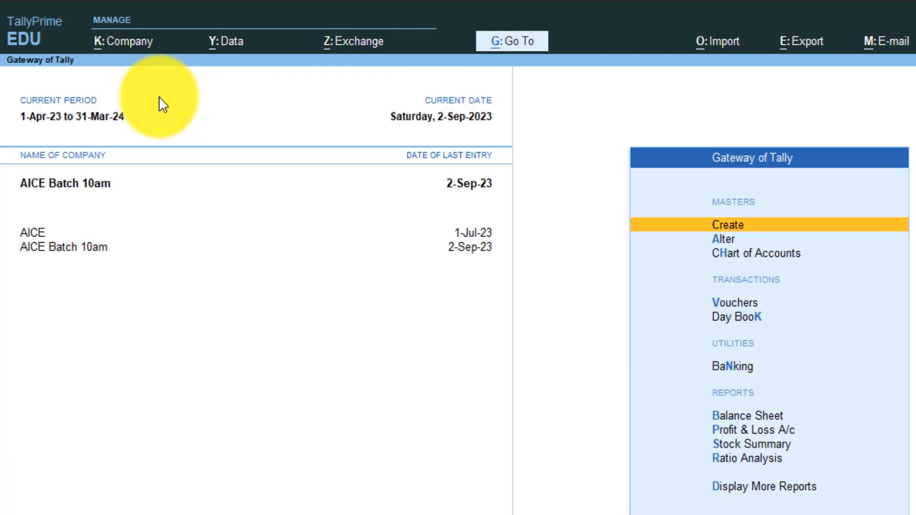
- Open the list of existing godowns in master alteration
key("Down")
key("Return")
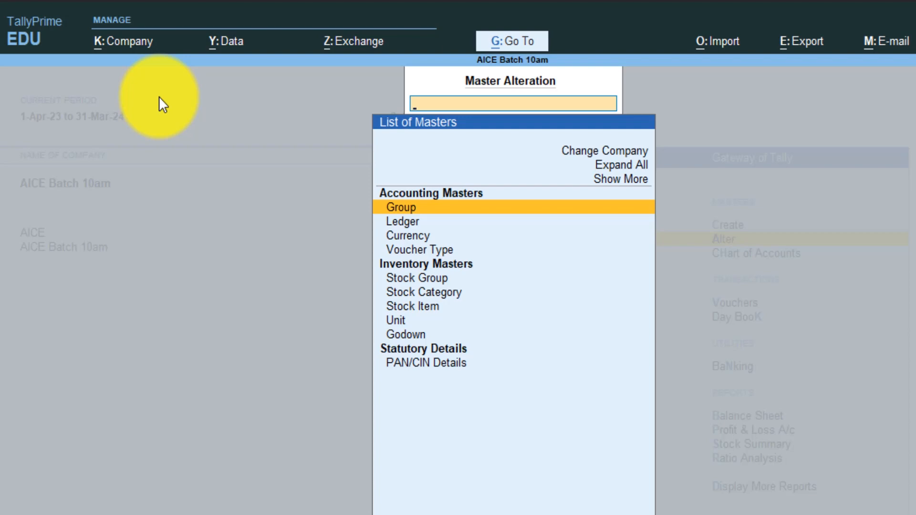
key("Down")
key("Down")
key("Down")
key("Down")
key("Down")
key("Down")
key("Down")
key("Down")
key("Return")
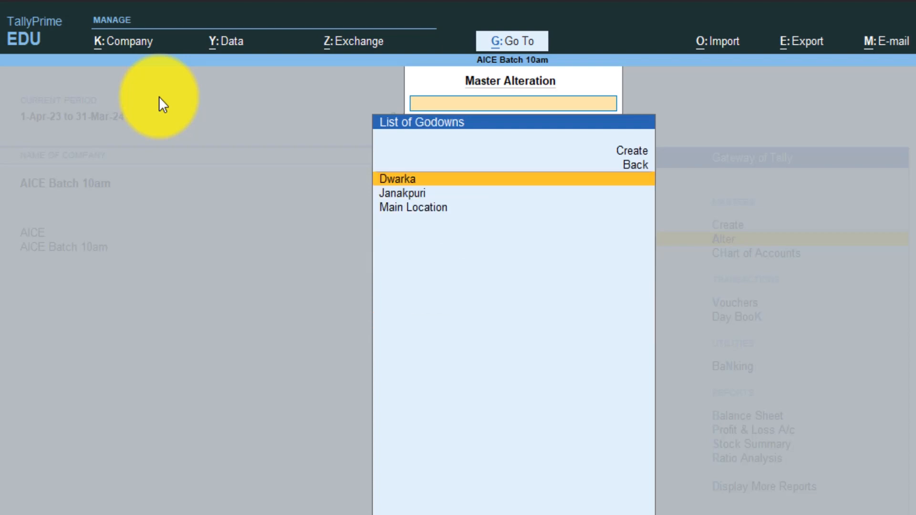
- Look through the godowns listed for alteration and return to the Gateway of Tally
key("Down")
key("Up")
key("Down")
key("Up")
key("Down")
key("Down")
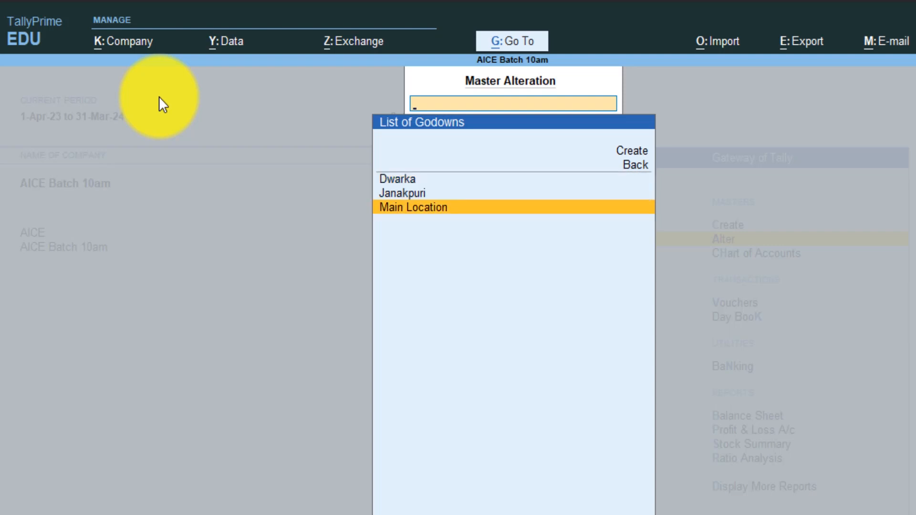
key("Up")
key("Up")
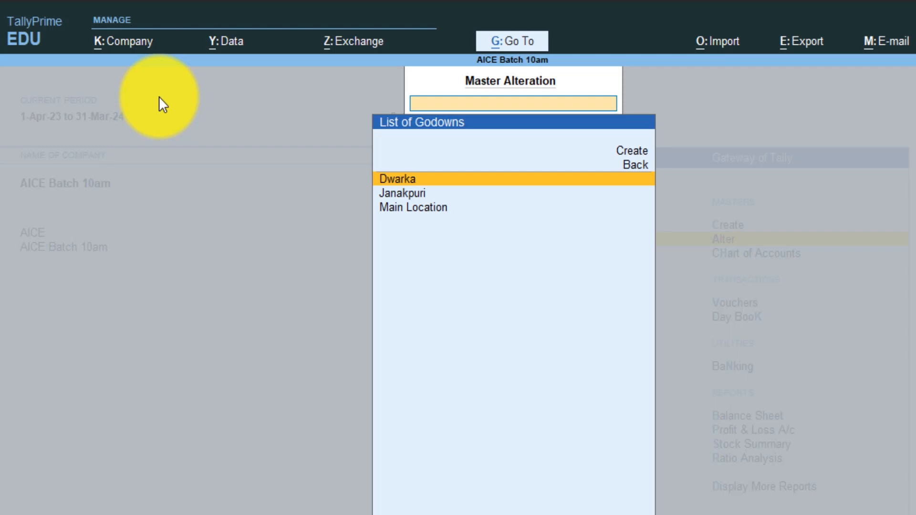
key("Escape")
key("Escape")
- Start creating a stock item and name it Laptop Dell I5
key("Up")
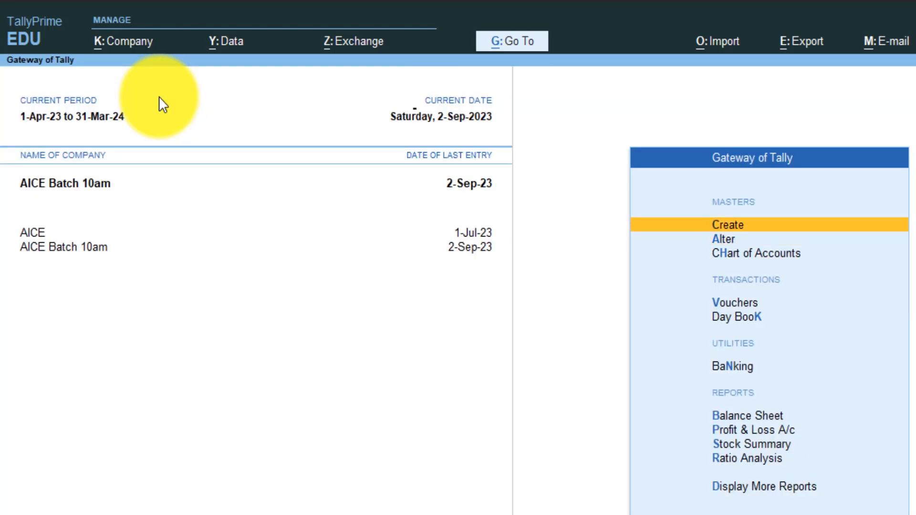
key("Return")
key("Down")
key("Down")
key("Down")
key("Down")
key("Down")
key("Down")
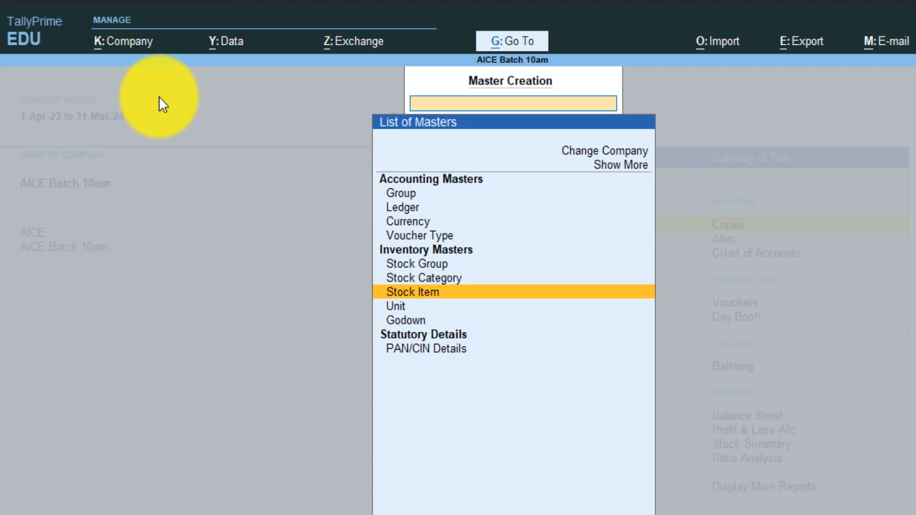
key("Return")
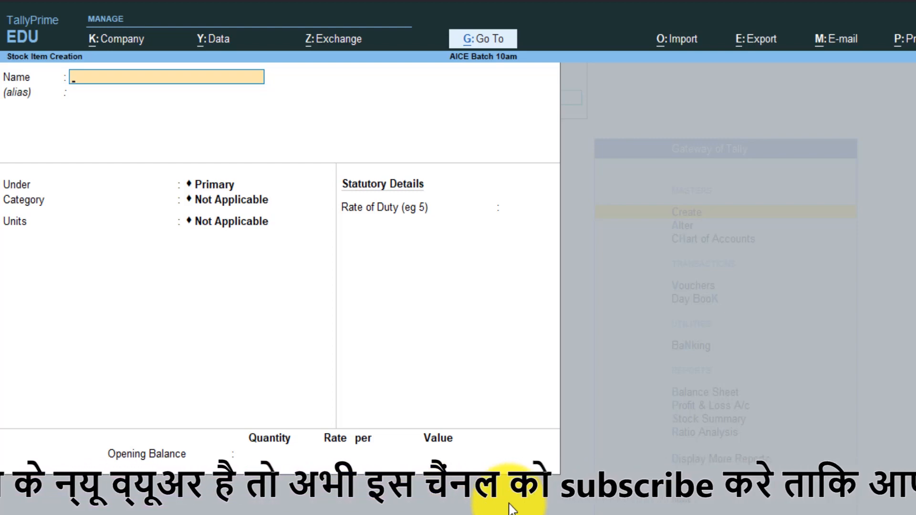
key("Escape")
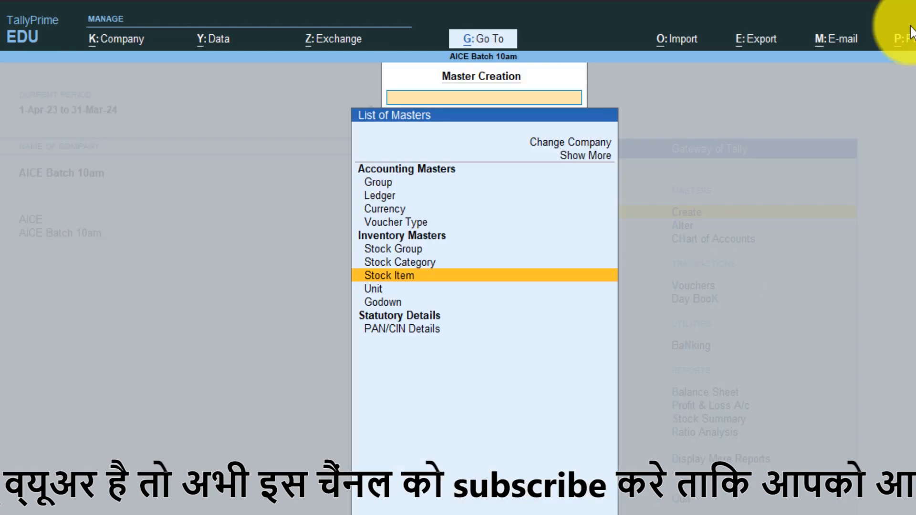
left_click(398, 284)
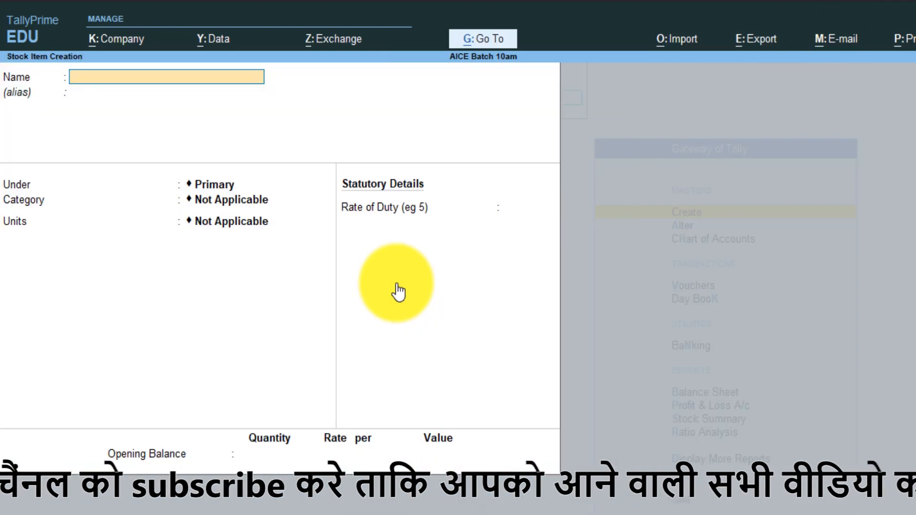
type("L")
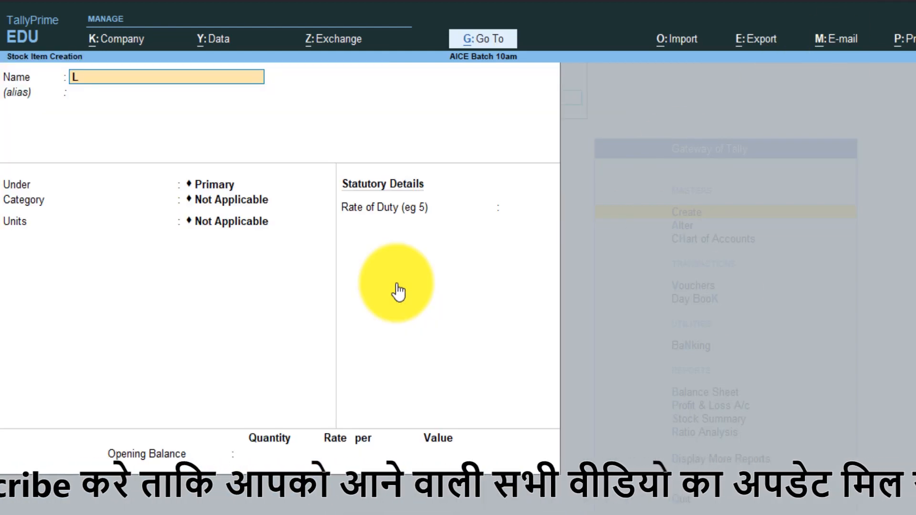
type("aptop Dell I5")
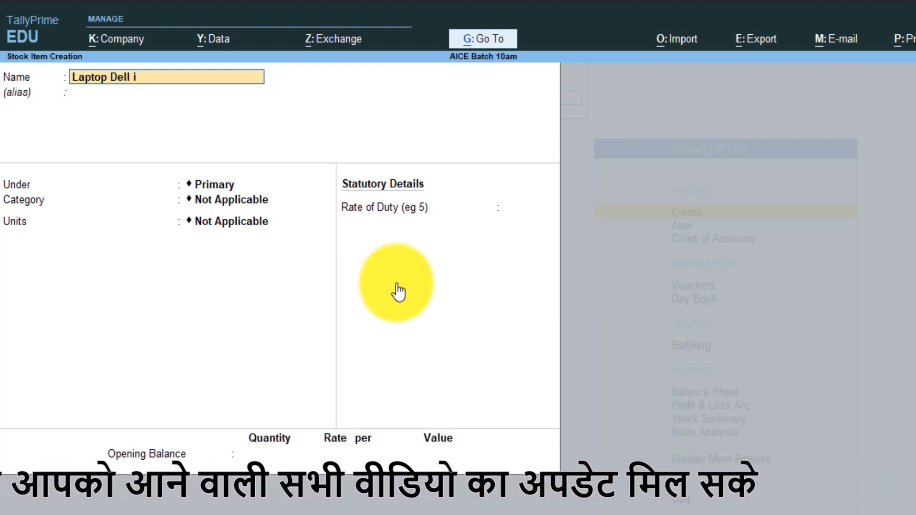
- Create a stock group named Laptops under Primary and assign the new stock item to it
key("Return")
key("Down")
key("Down")
key("Down")
key("Down")
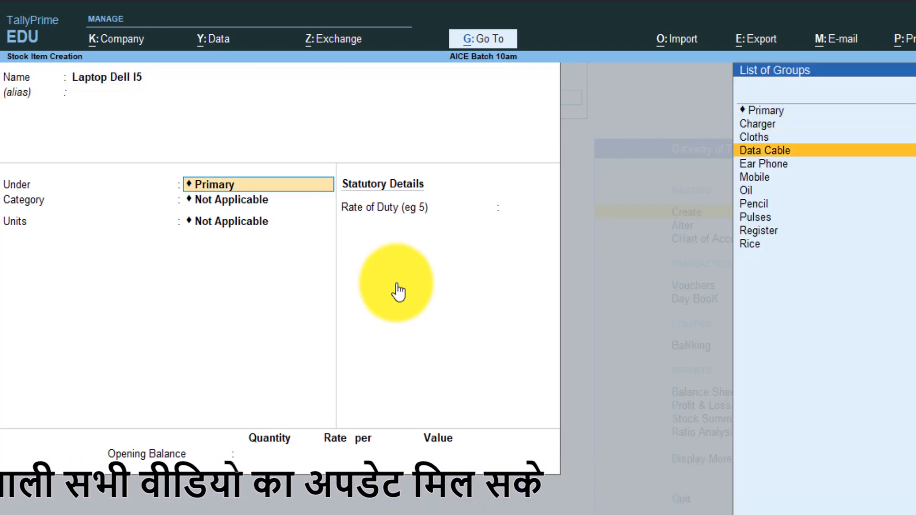
key("Up")
key("Up")
key("Up")
key("Up")
key("Up")
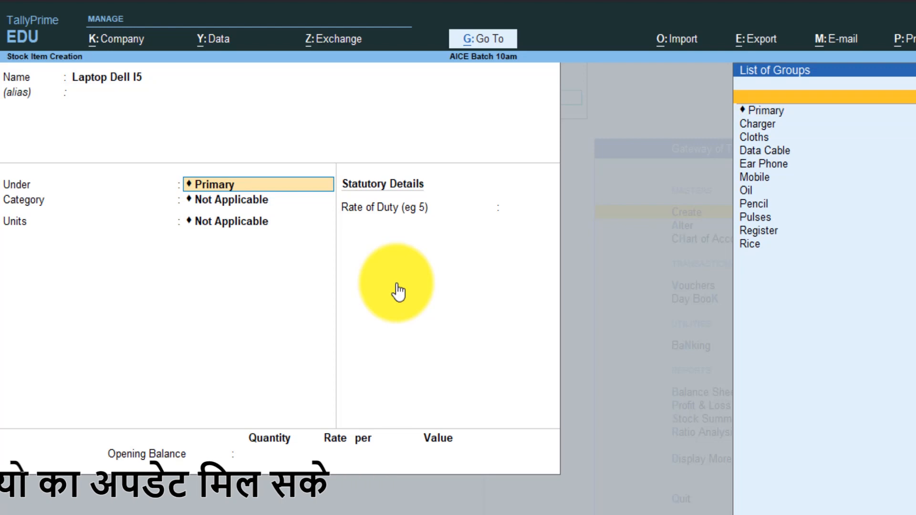
key("Return")
type("Laptops")
key("Return")
key("Return")
key("Return")
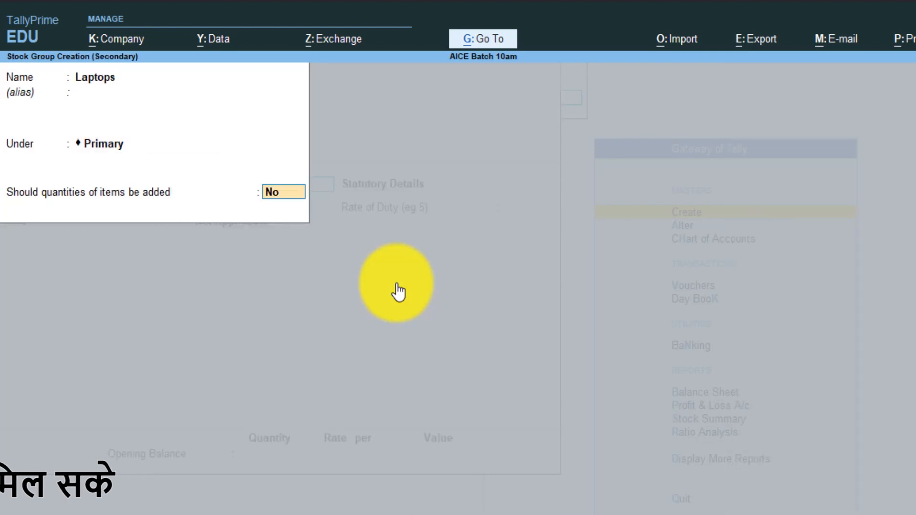
key("Return")
key("Return")
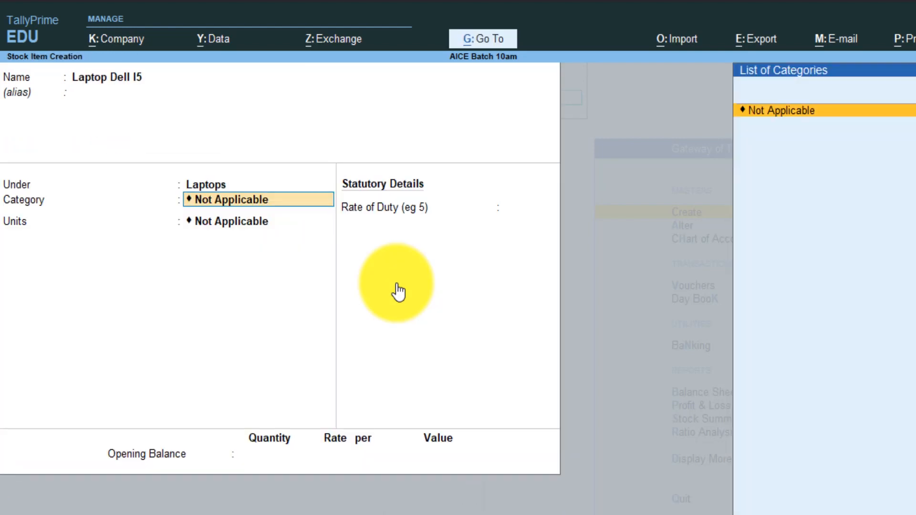
- Leave the stock item's category as Not Applicable, set its unit to pcs, and save it, returning to the Gateway of Tally
key("Return")
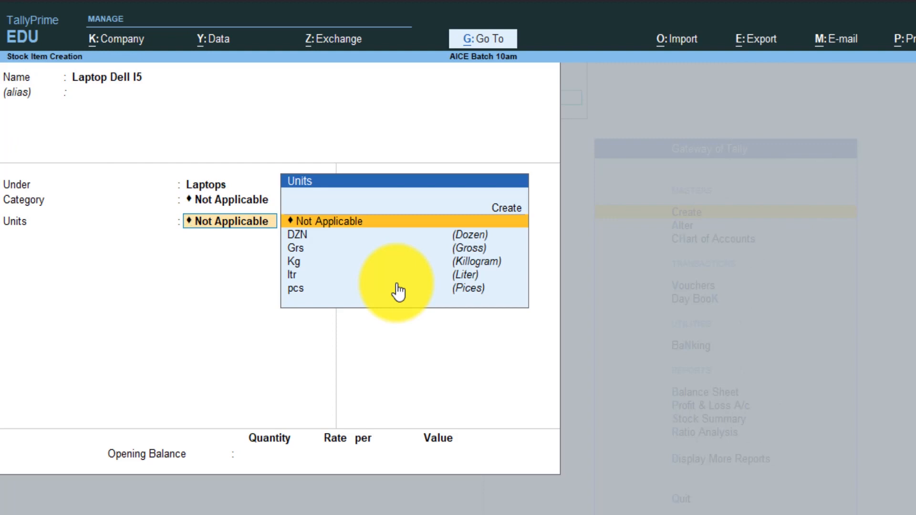
key("Down")
key("Down")
key("Down")
key("Down")
key("Down")
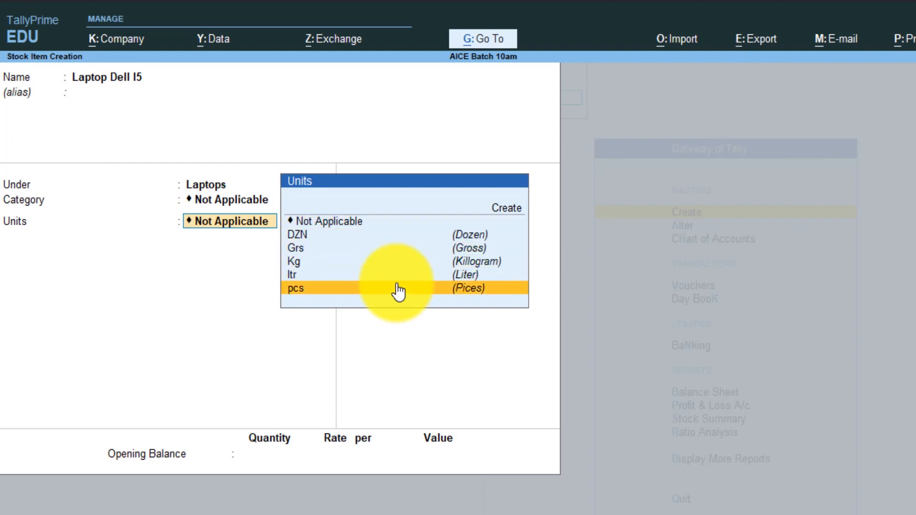
key("Return")
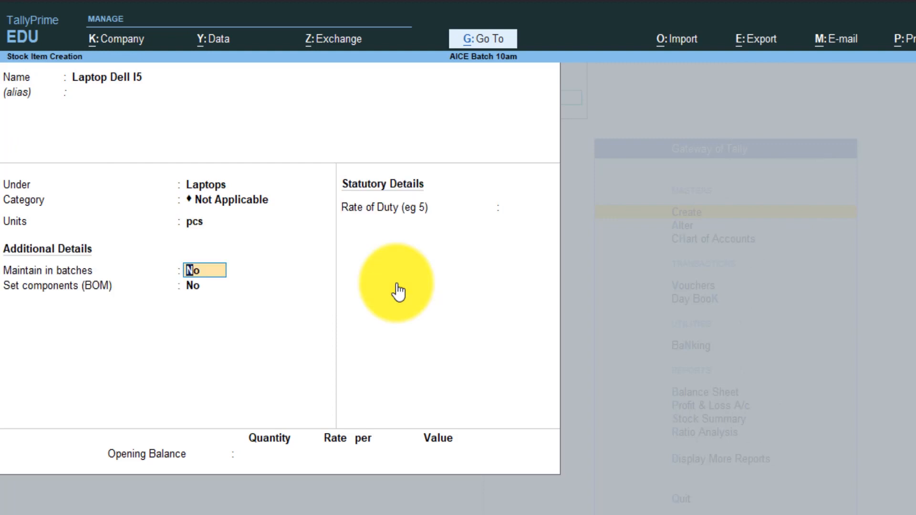
key("ctrl+a")
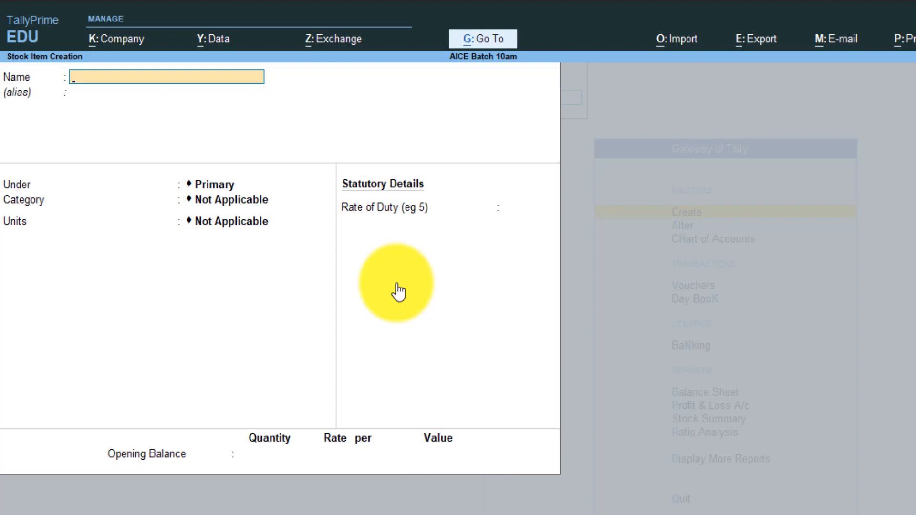
key("Escape")
key("Escape")
- Open the stock item Laptop Dell I5 in master alteration
key("Down")
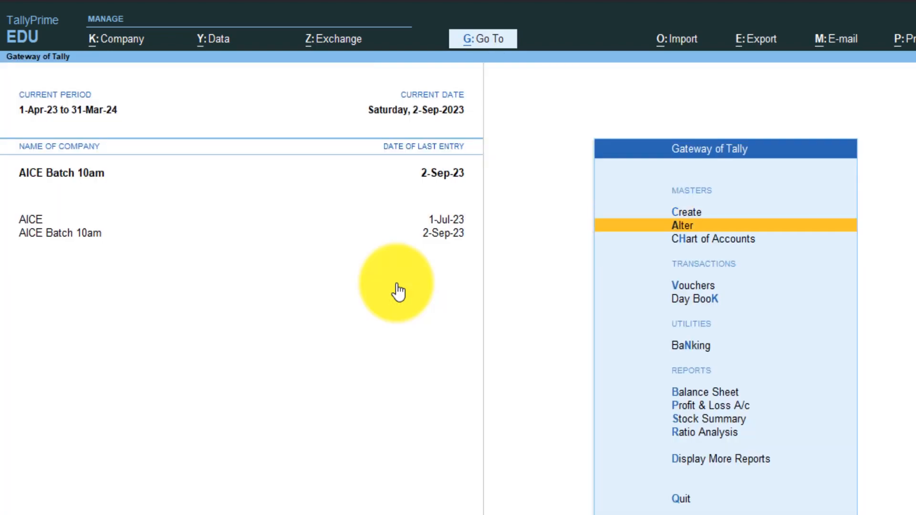
key("Return")
key("Down")
key("Down")
key("Down")
key("Down")
key("Down")
key("Down")
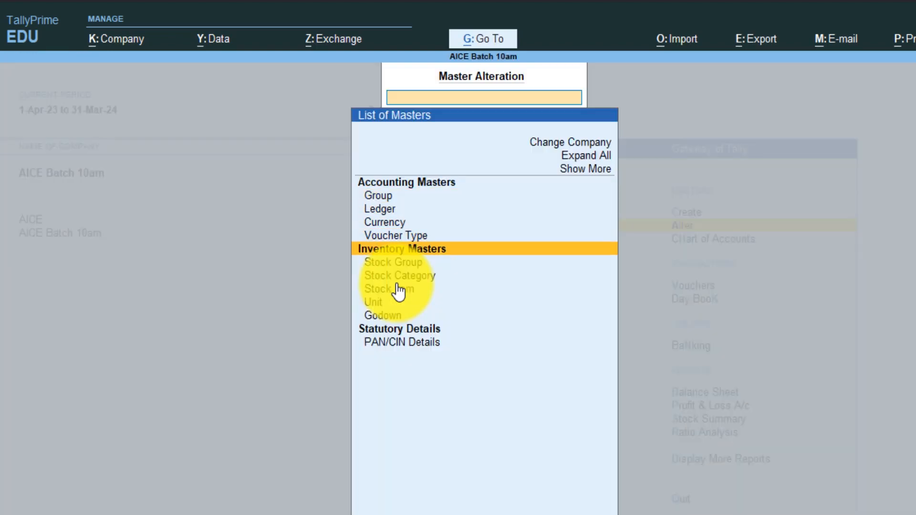
key("Return")
key("Down")
key("Down")
key("Down")
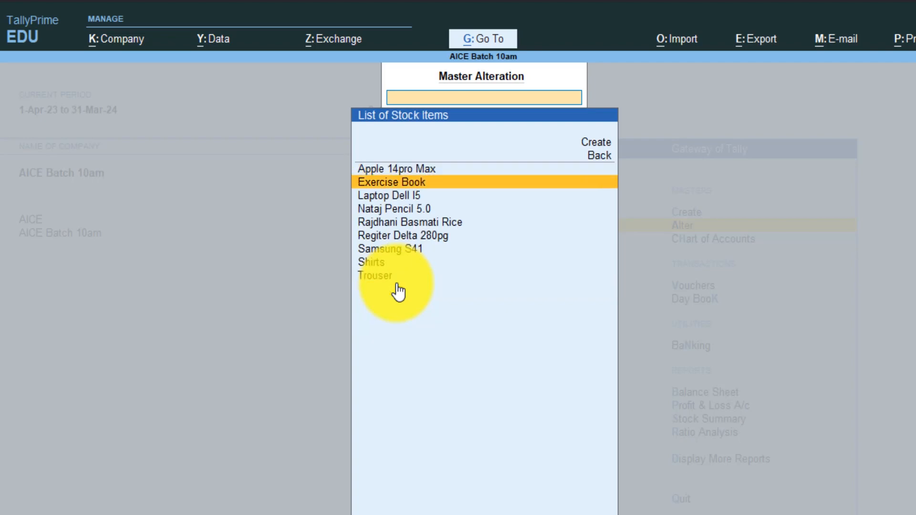
key("Up")
key("Return")
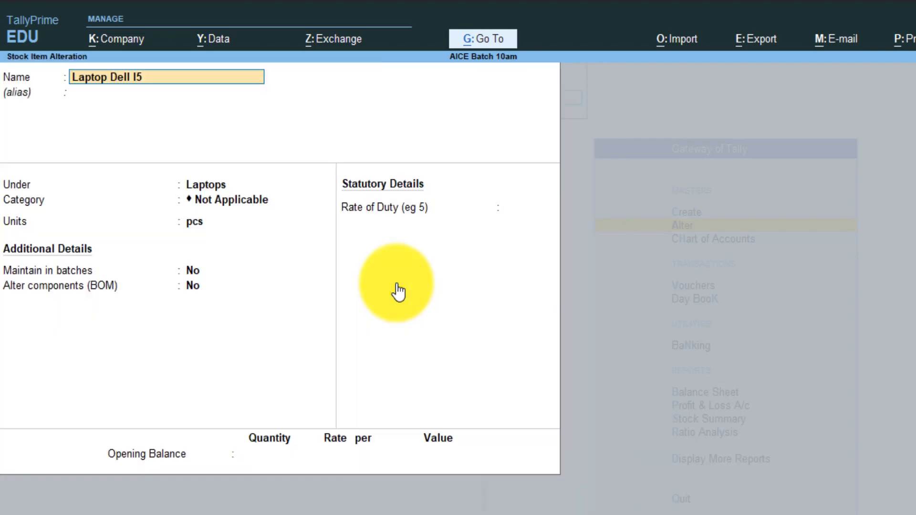
- Keep the existing details of Laptop Dell I5 and set its opening balance quantity to 20 pcs
key("Return")
key("Return")
key("Return")
key("Return")
key("Return")
key("Return")
key("Return")
key("Return")
key("Return")
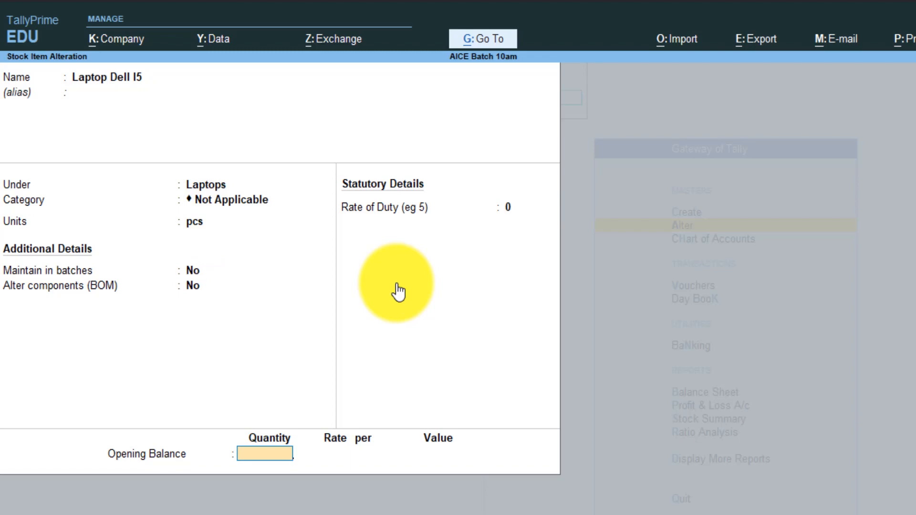
type("20")
key("Return")
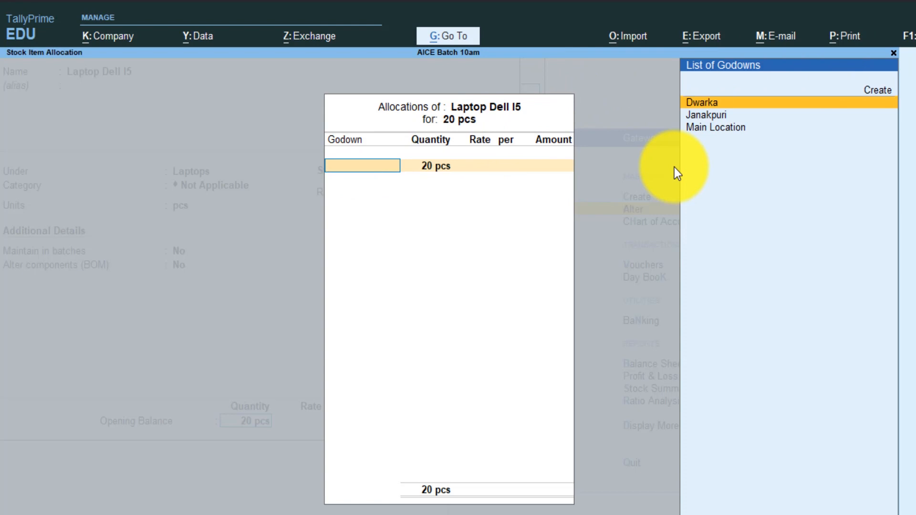
- Allocate 10 pcs of the opening stock to the Dwarka godown at a rate of 55000 per piece
key("Return")
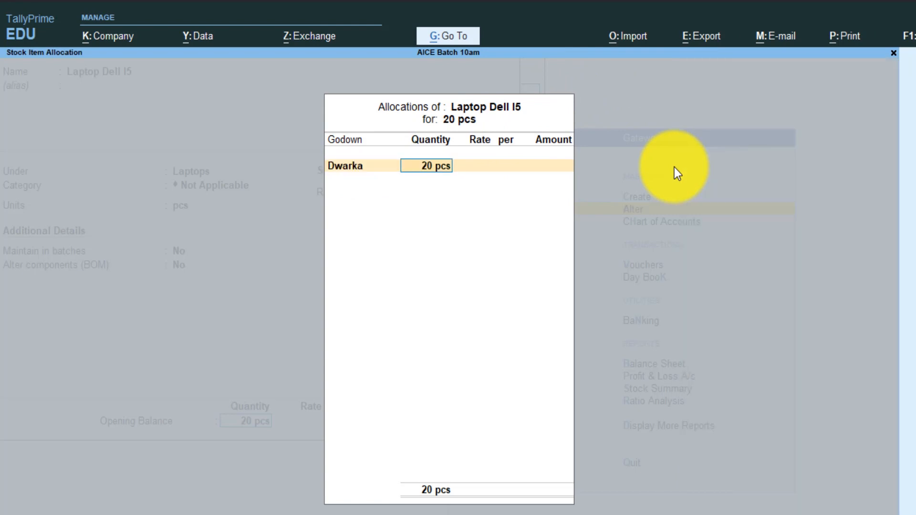
type("10")
key("Return")
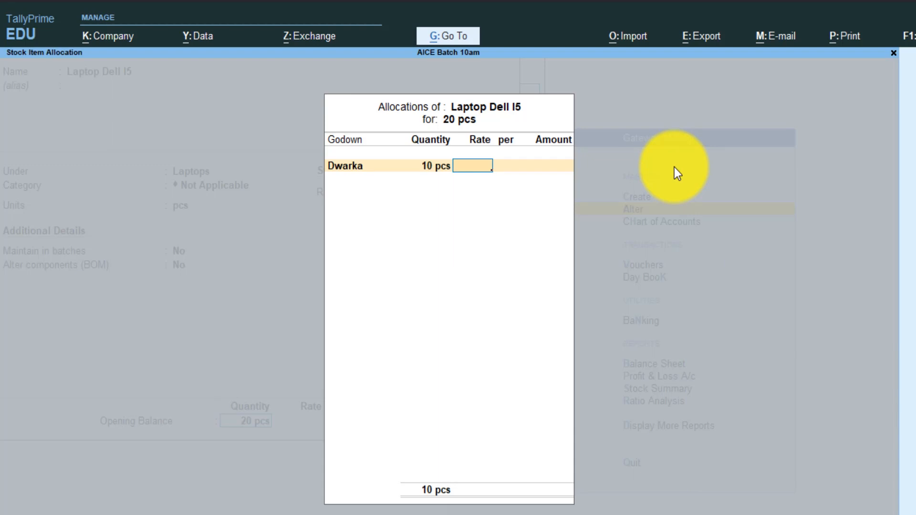
type("55000")
key("Return")
key("Return")
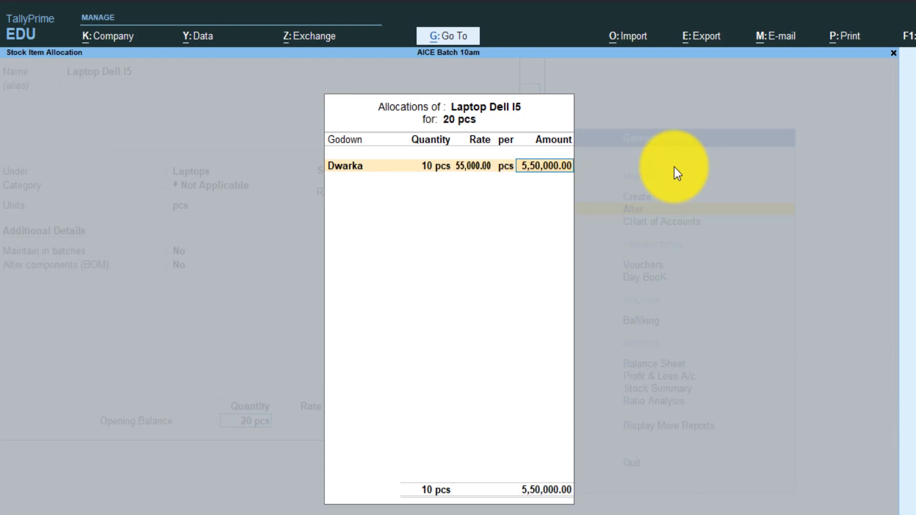
key("Return")
- Allocate the remaining 10 pcs to the Janakpuri godown at a rate of 55000 and save the stock item
key("Down")
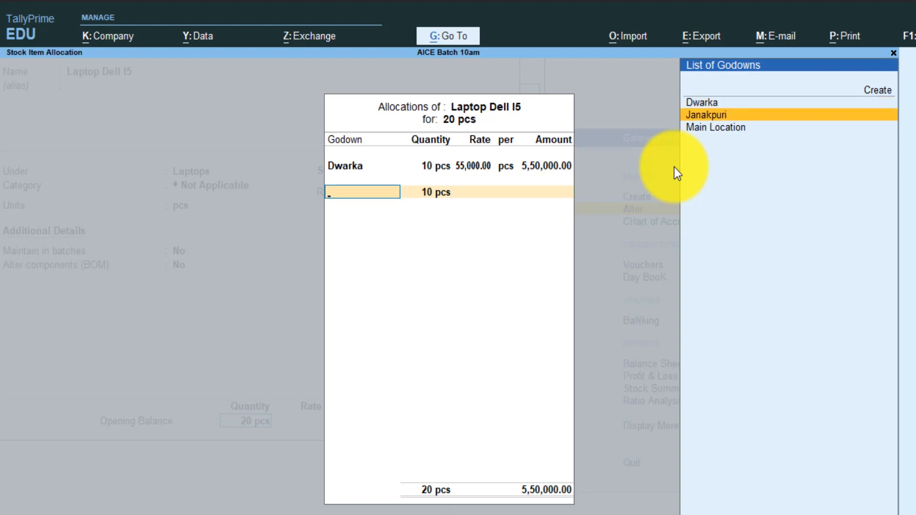
key("Return")
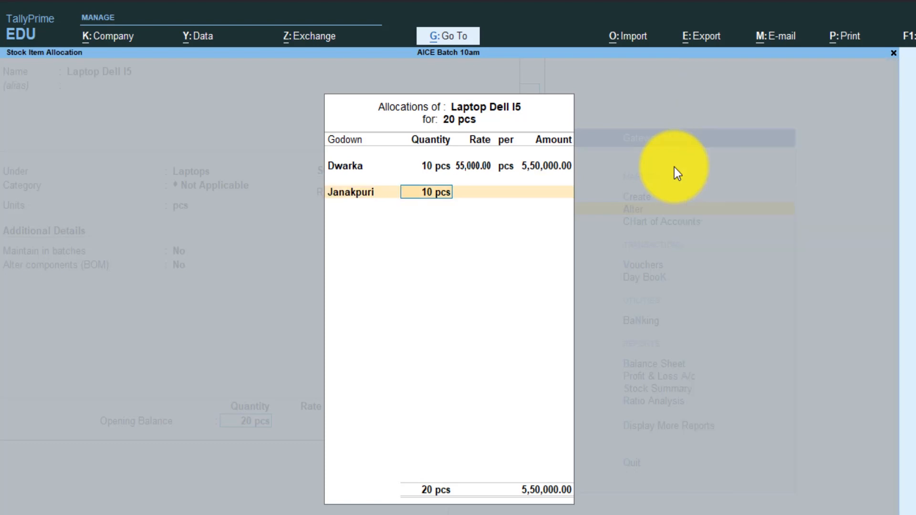
key("Return")
type("550010")
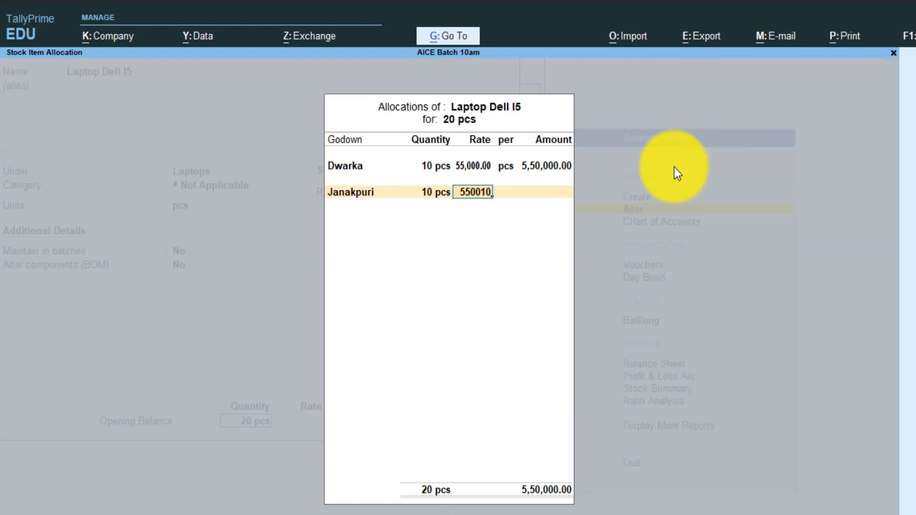
key("Return")
key("Return")
key("Return")
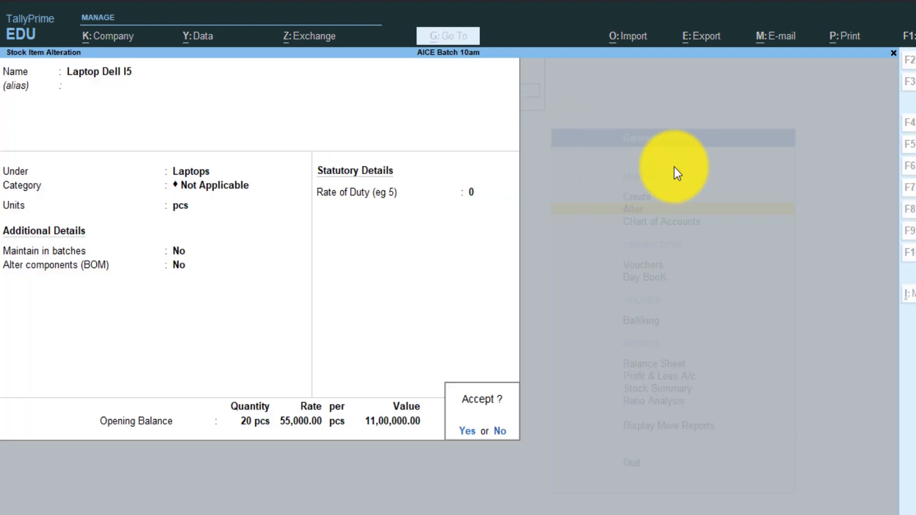
key("Return")
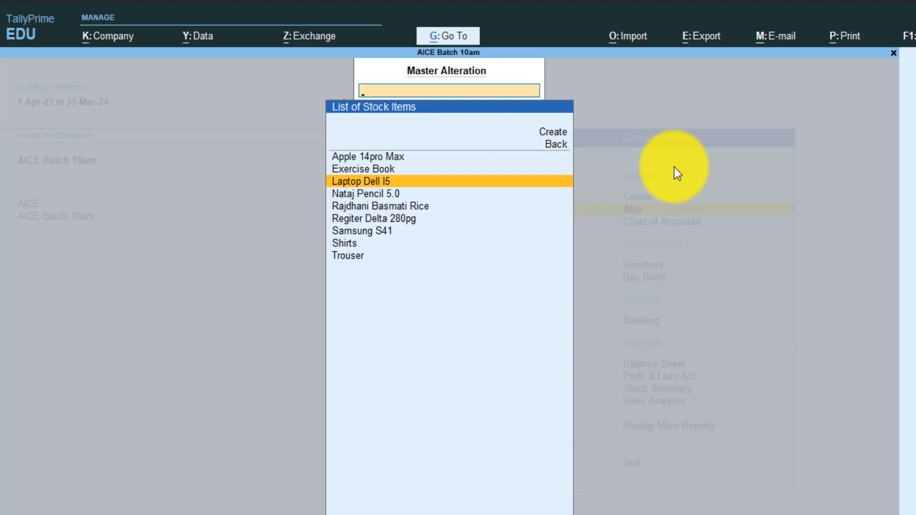
- Leave master alteration, open voucher entry, and switch to the purchase voucher
key("Escape")
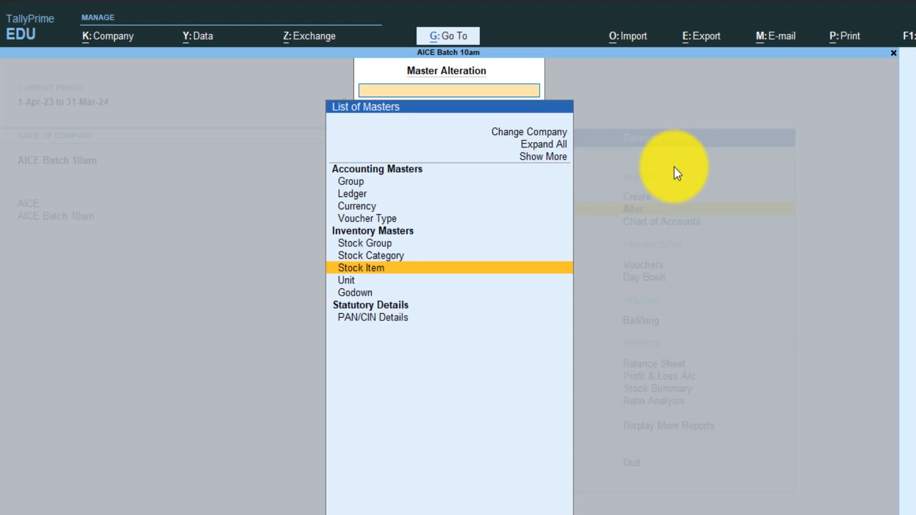
key("Escape")
key("Down")
key("Down")
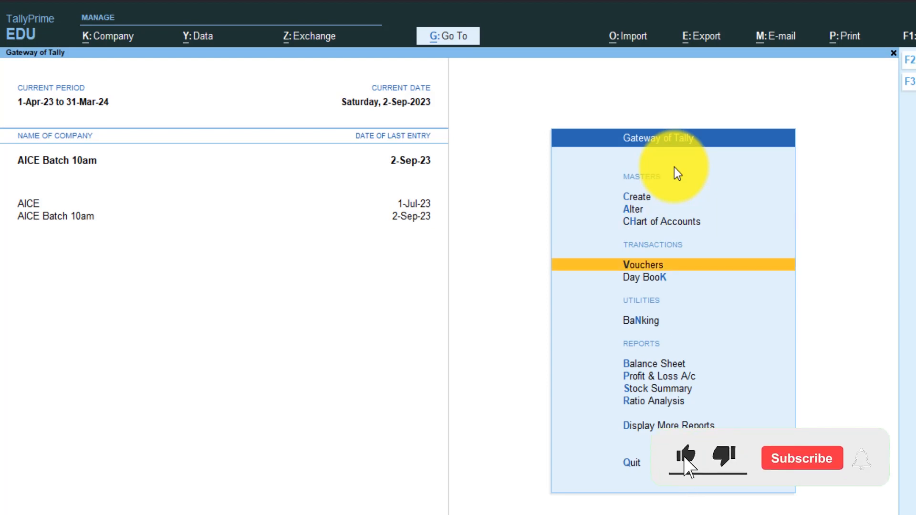
key("Return")
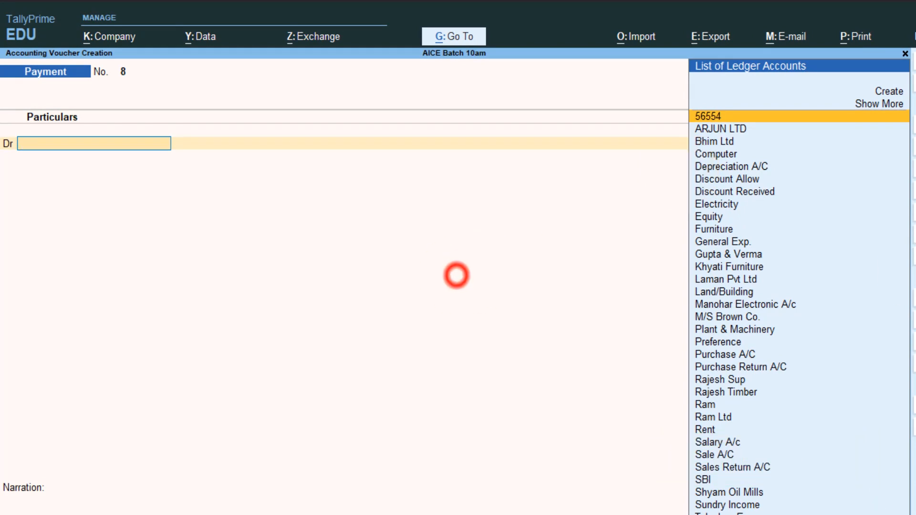
key("F9")
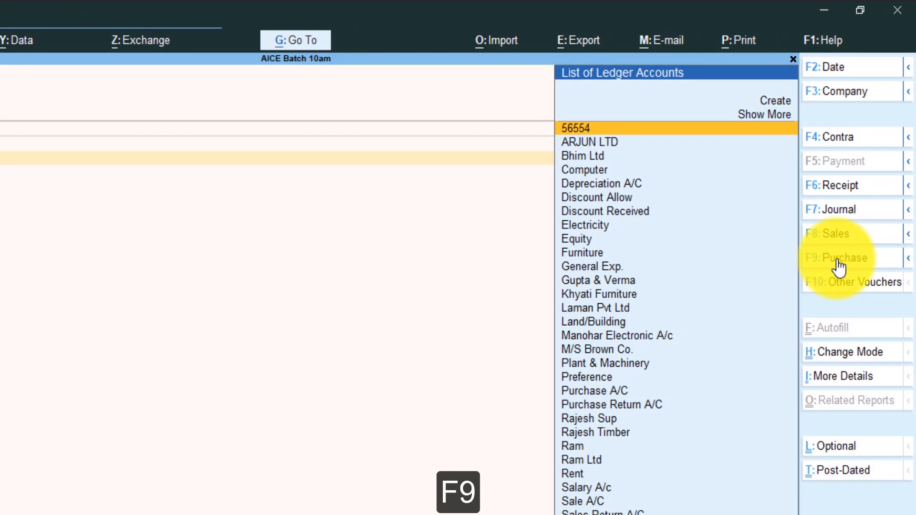
- Start a purchase voucher with supplier invoice number 4516 and keep the invoice date of 2-Sep-23
left_click(838, 260)
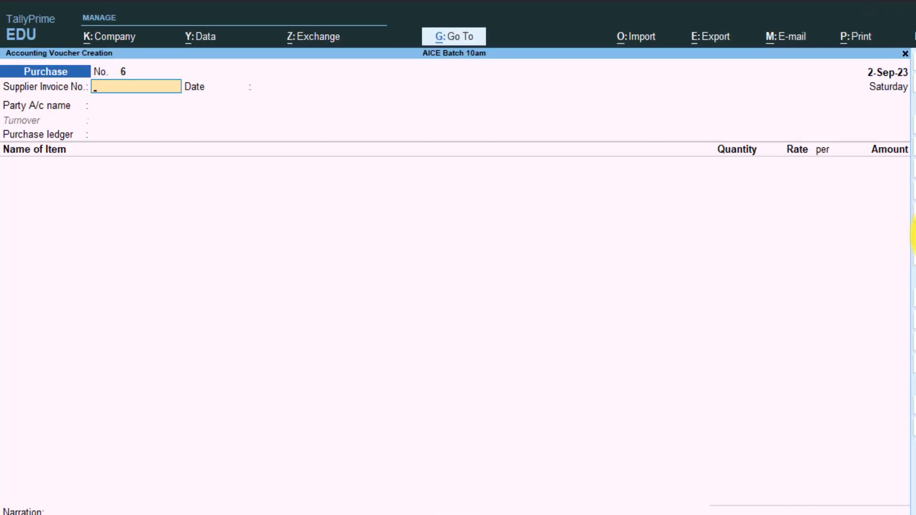
type("4516")
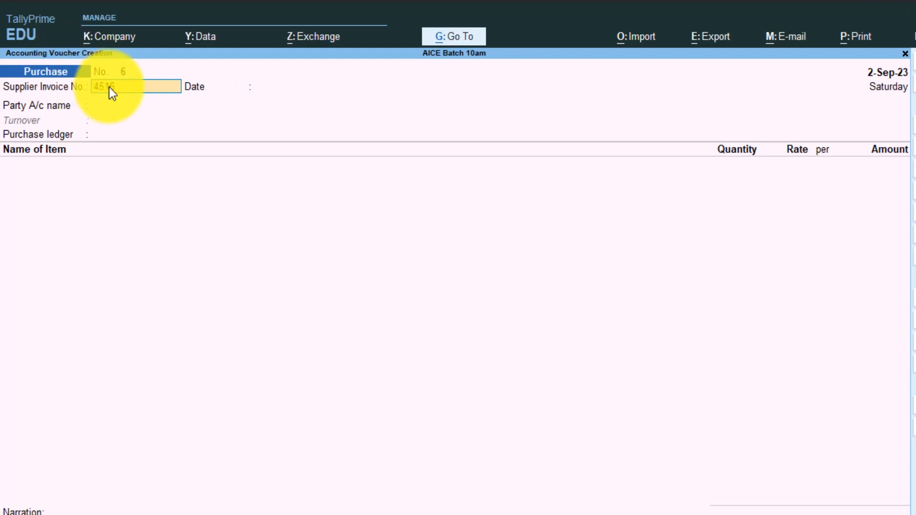
key("Return")
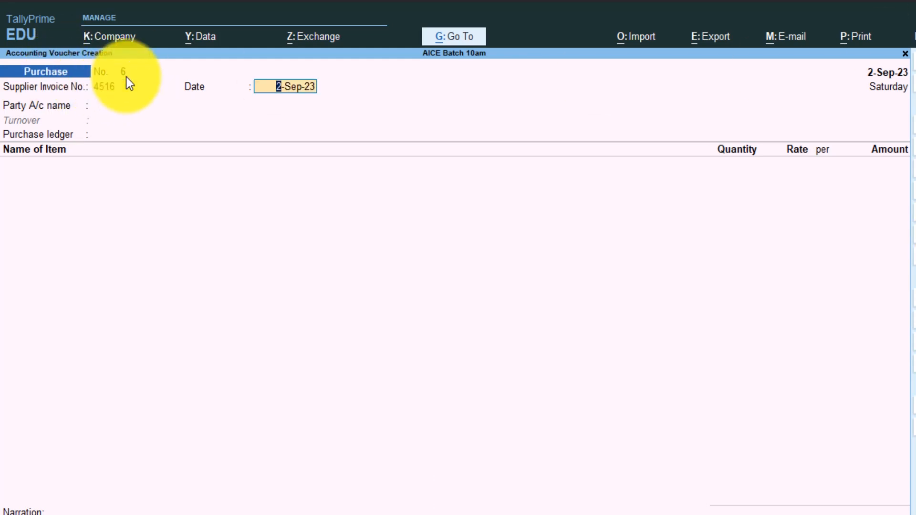
key("Return")
- Set the party account to Cash, accept its details, and choose Purchase A/C as the purchase ledger
key("Down")
key("Down")
key("Down")
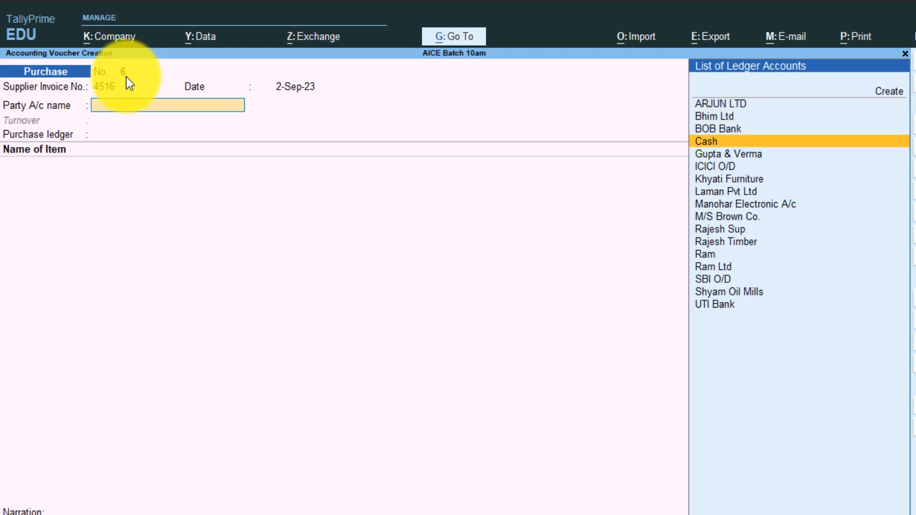
key("Return")
key("ctrl+a")
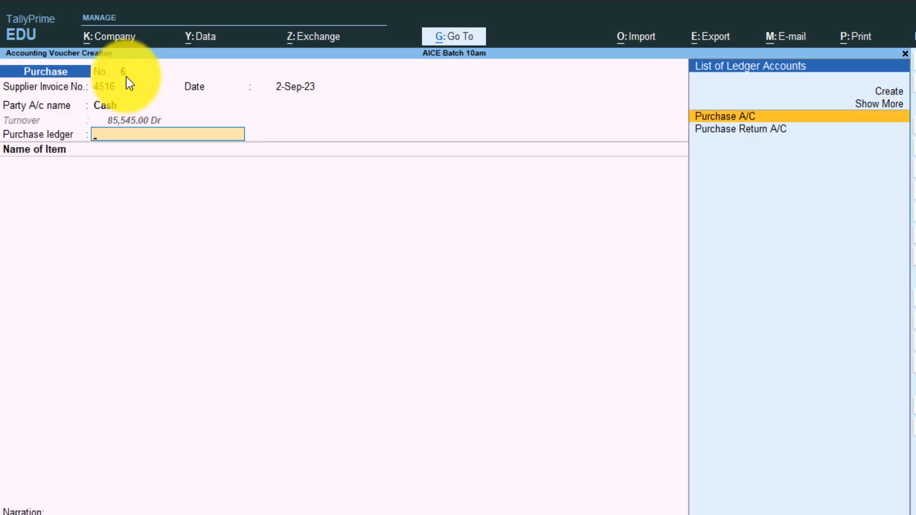
key("Return")
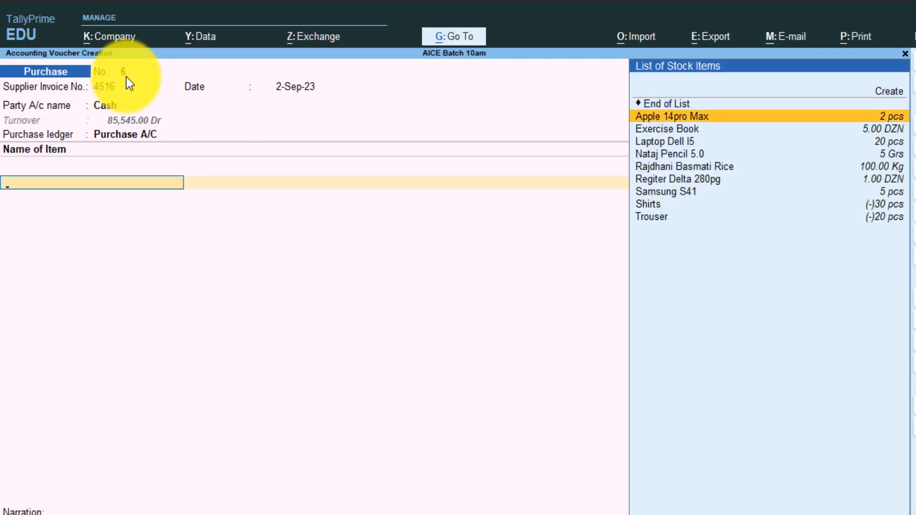
- Add Apple 14pro Max to the voucher and allocate 10 pcs to the Dwarka godown at the rate of 85,000
key("Return")
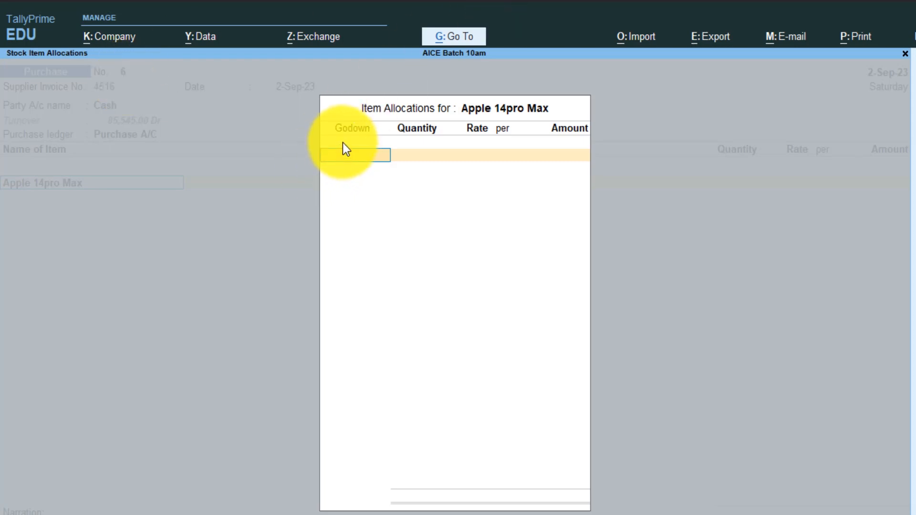
key("Down")
key("Down")
key("Down")
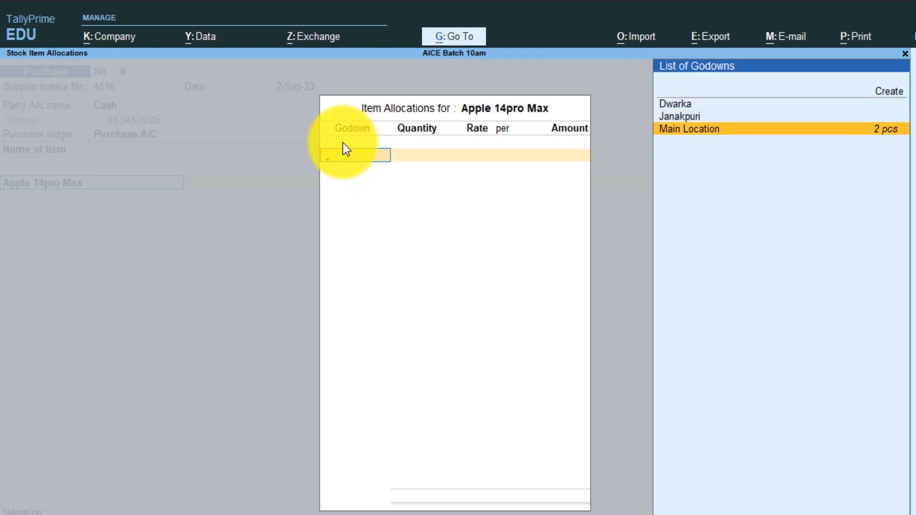
key("Up")
key("Up")
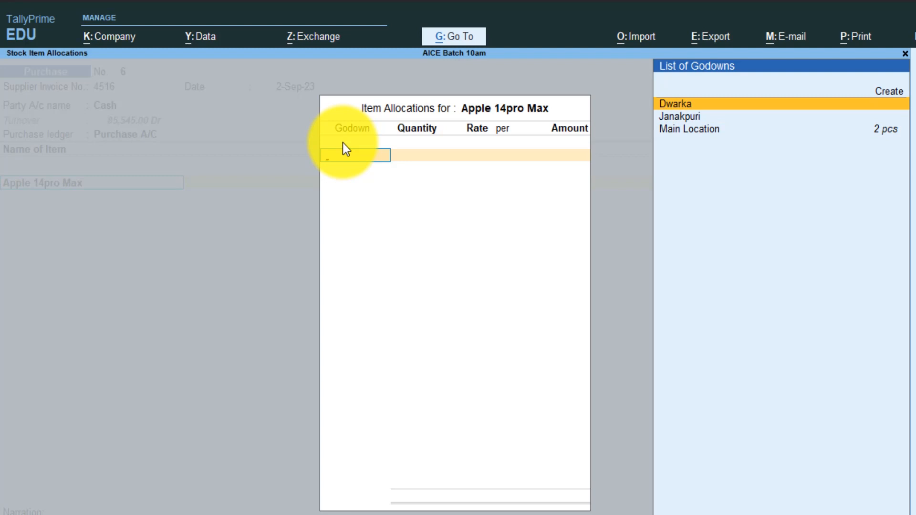
key("Up")
key("Down")
key("Return")
type("10")
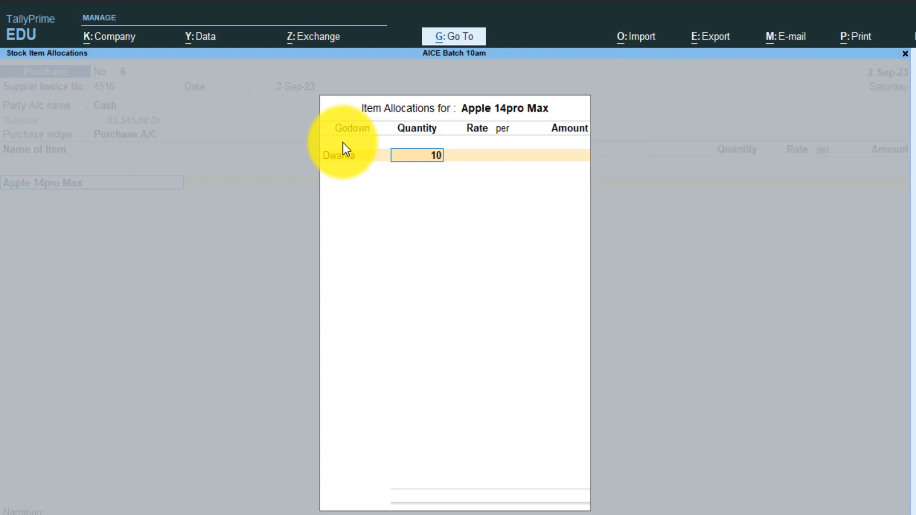
key("Return")
key("Return")
key("Return")
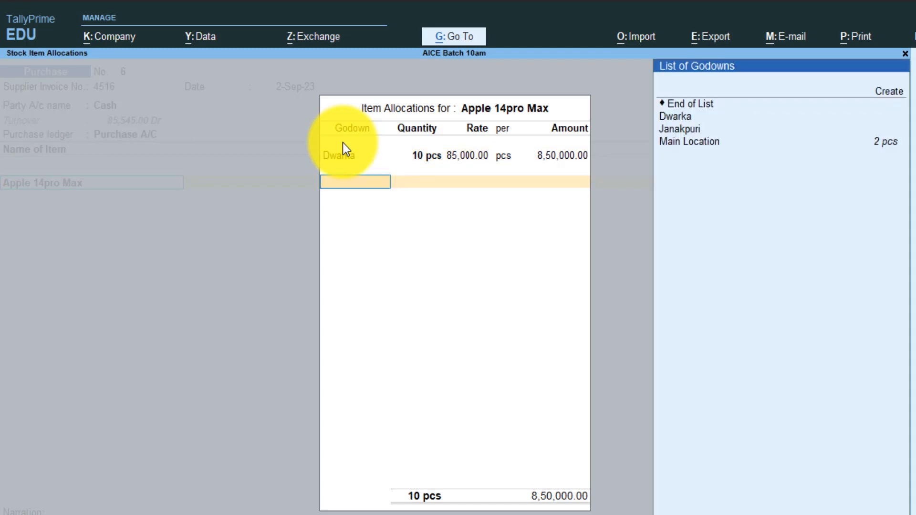
- Allocate 20 pcs of Apple 14pro Max to the Janakpuri godown at 85,000 and complete the item line
key("Down")
key("Down")
key("Down")
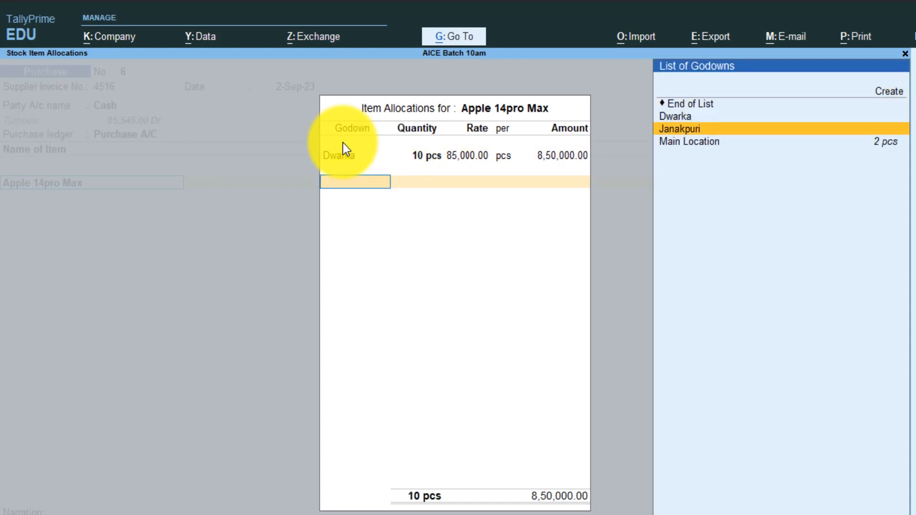
key("Return")
type("20")
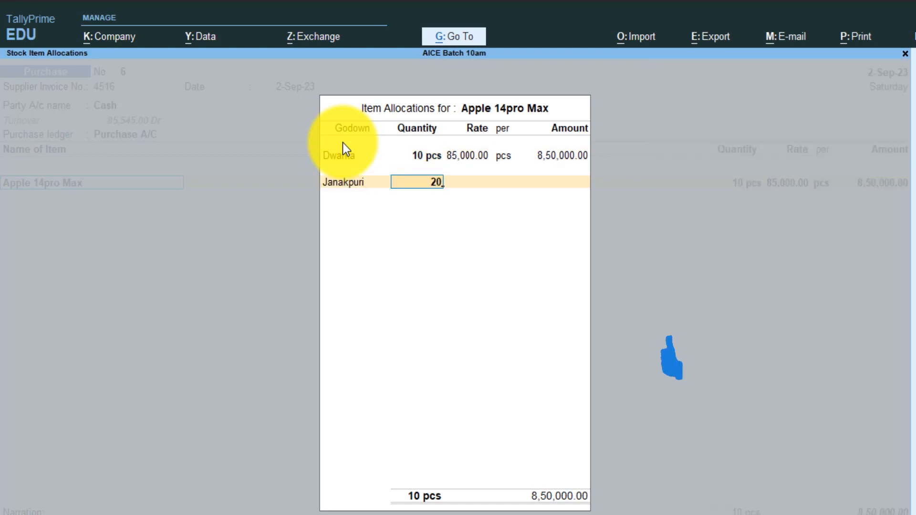
key("Return")
key("Return")
key("Return")
key("Return")
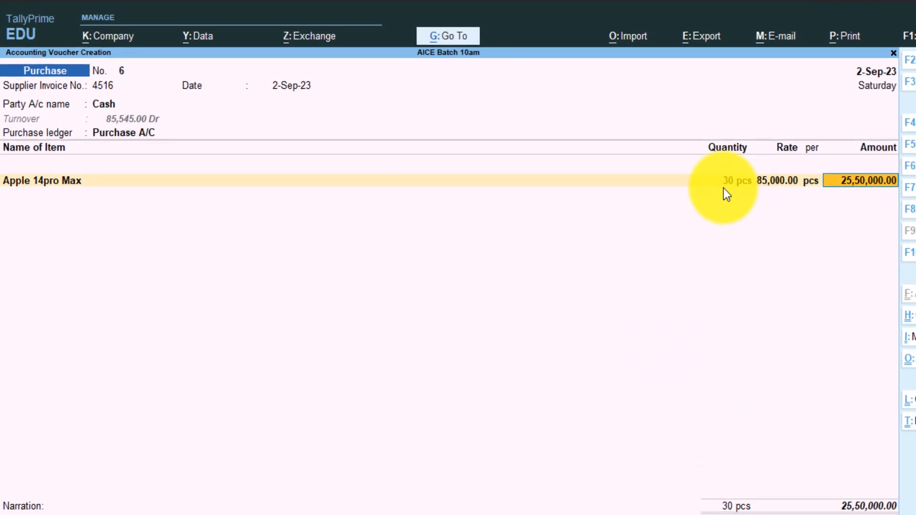
key("Return")
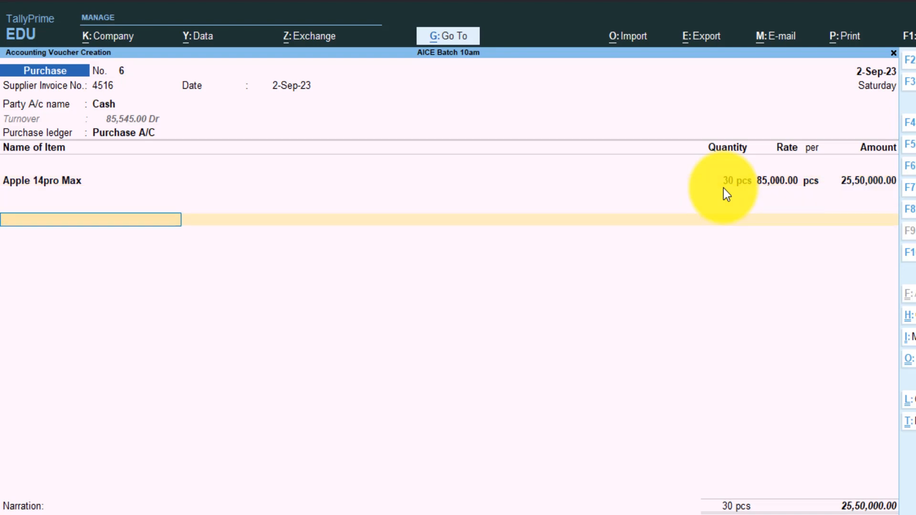
- Add Samsung S41 as the second item of the purchase voucher
key("BackSpace")
key("Return")
key("Down")
key("Down")
key("Down")
key("Down")
key("Down")
key("Down")
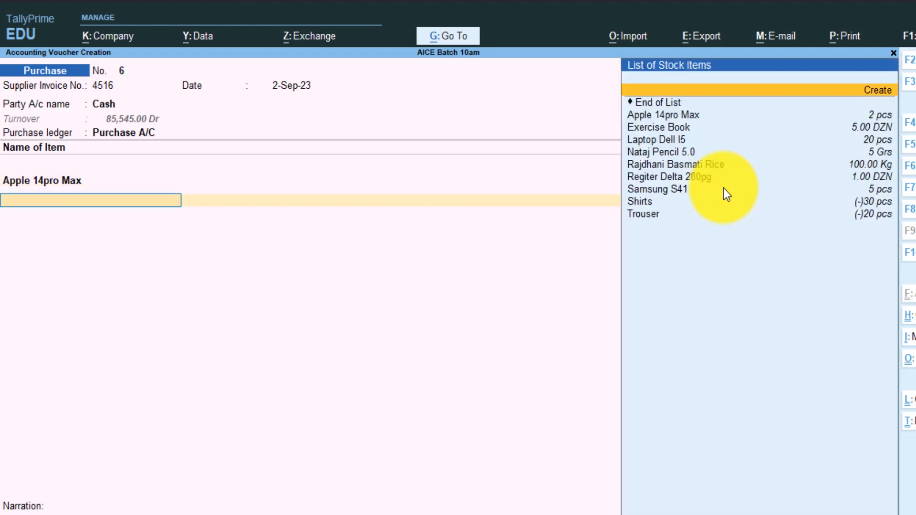
key("Down")
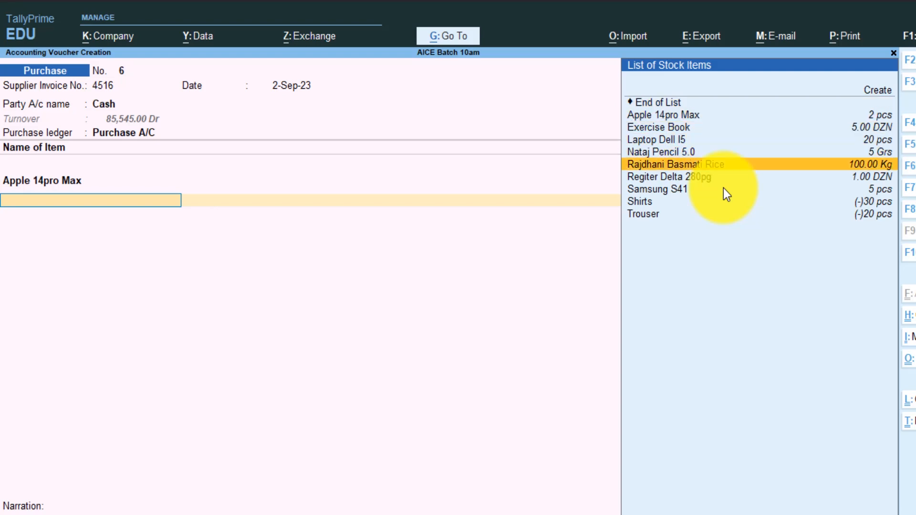
key("Down")
key("Down")
key("Return")
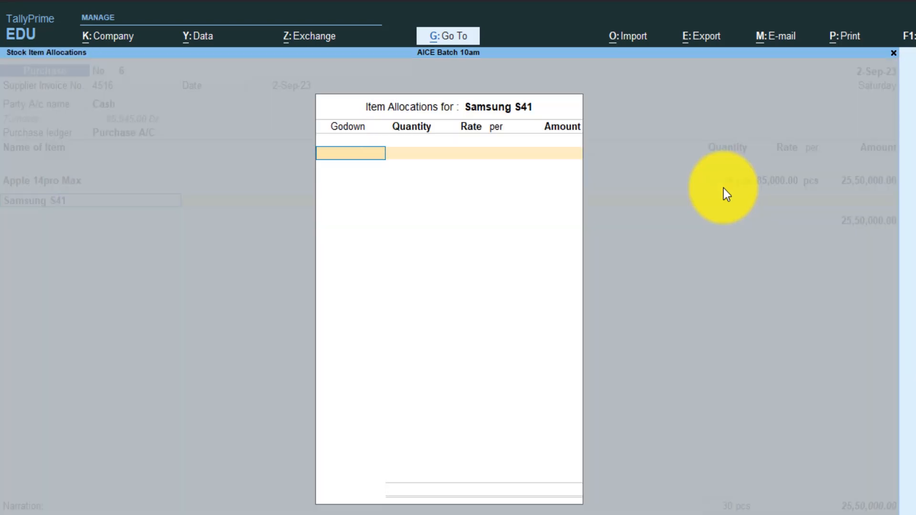
- Allocate 20 pcs of Samsung S41 to the Dwarka godown at the rate of 16,000
key("Down")
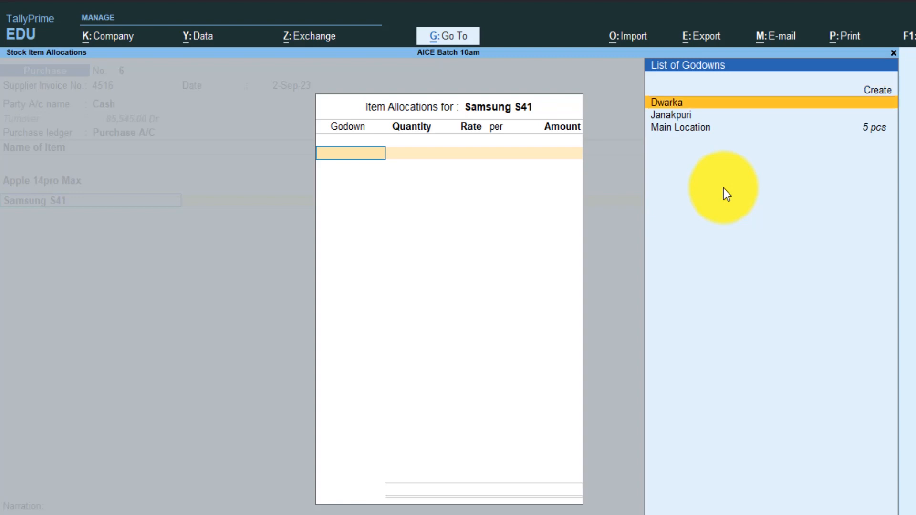
key("Return")
type("20")
key("Return")
key("Return")
key("Return")
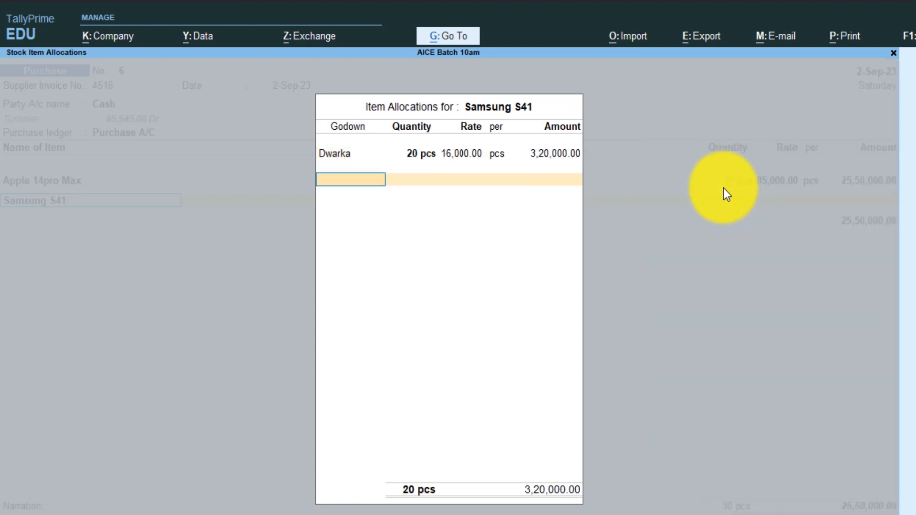
- Allocate 20 pcs of Samsung S41 to the Janakpuri godown at 16,000 and complete the item line
key("Down")
key("Down")
key("Down")
key("Return")
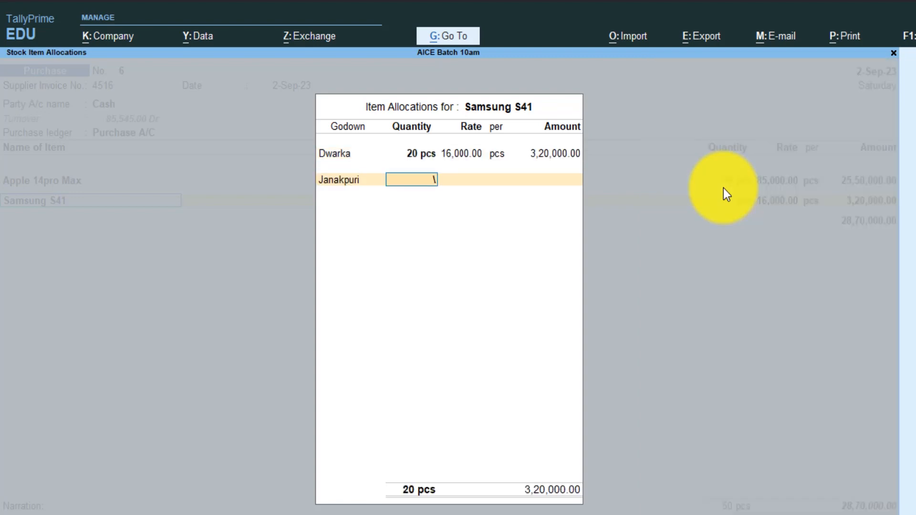
key("Return")
key("Return")
key("Return")
key("Return")
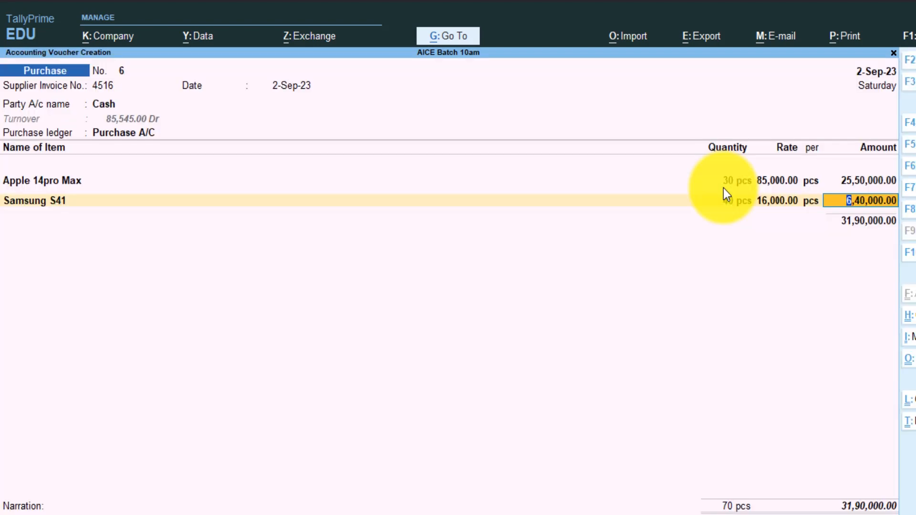
key("Return")
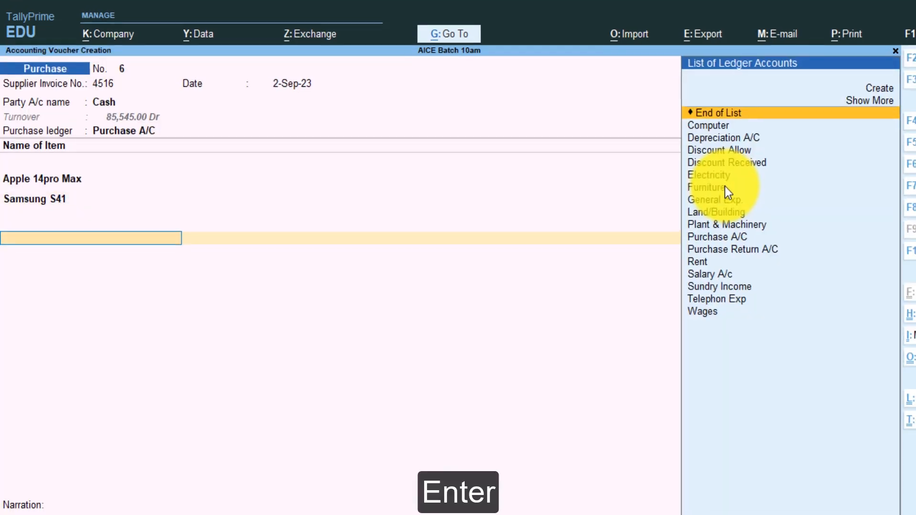
- End the item list, save the purchase voucher without a narration, and return to the Gateway of Tally
key("Return")
key("Return")
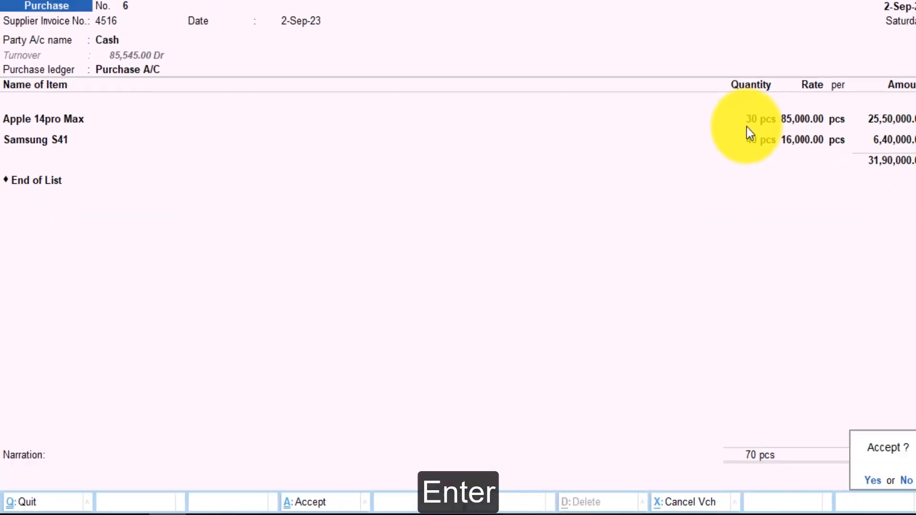
key("Return")
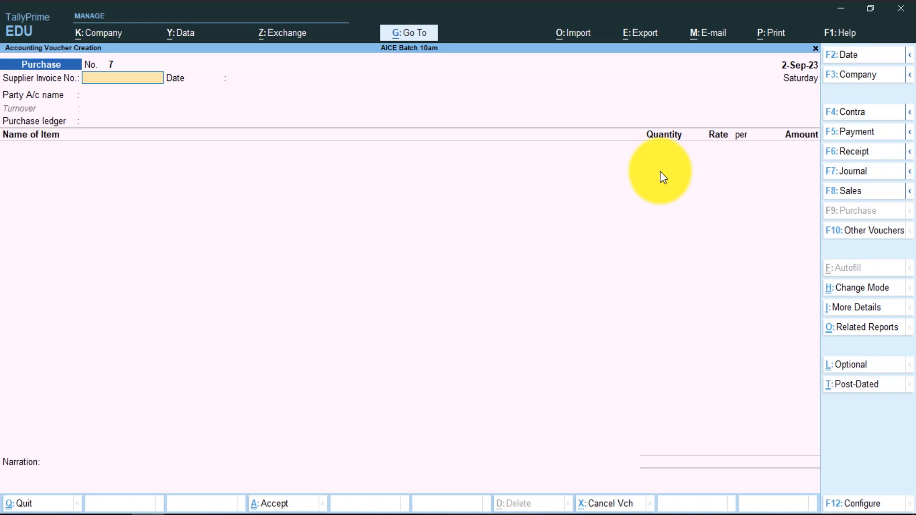
key("Escape")
key("Escape")
key("Escape")
key("Escape")
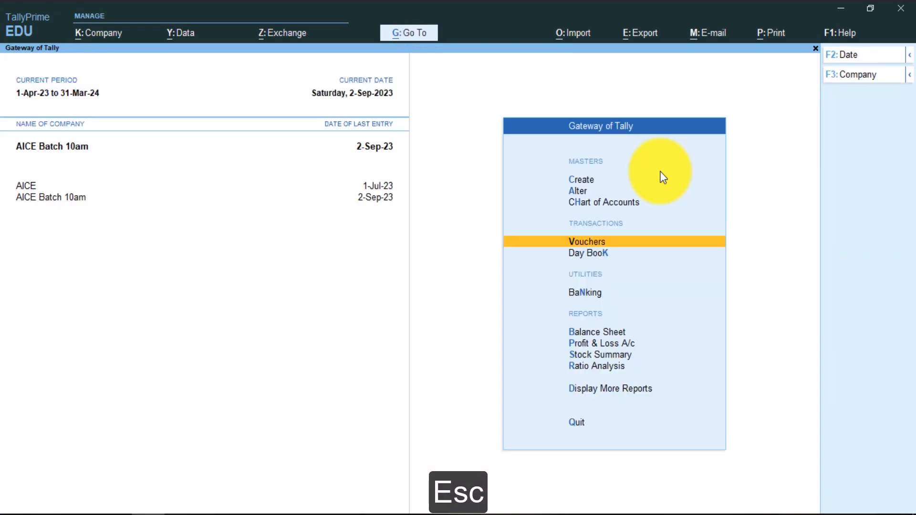
key("Down")
key("Down")
key("Down")
key("Down")
key("Down")
key("Down")
key("Down")
key("Down")
key("Down")
key("Down")
key("Down")
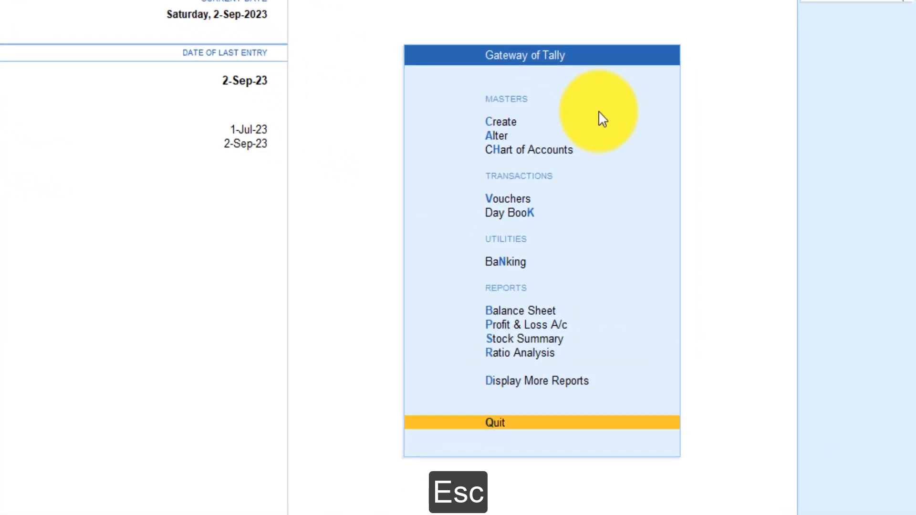
key("Up")
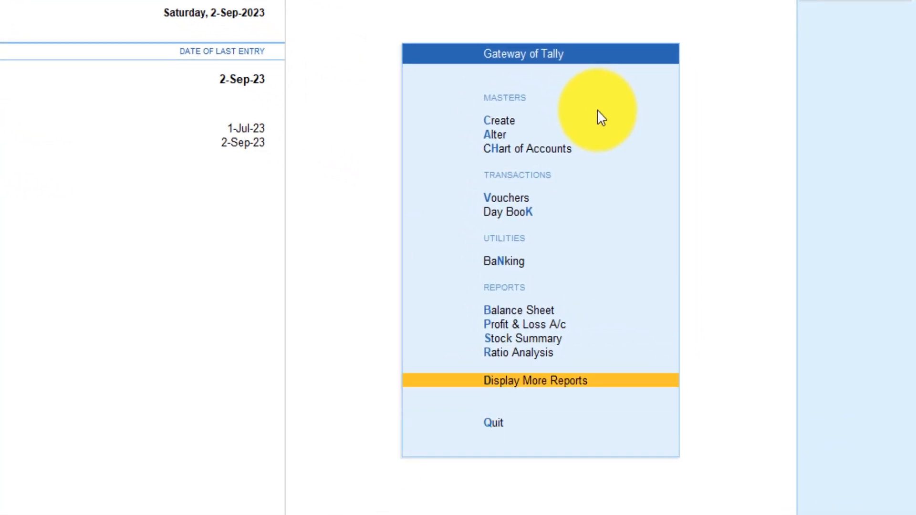
key("Return")
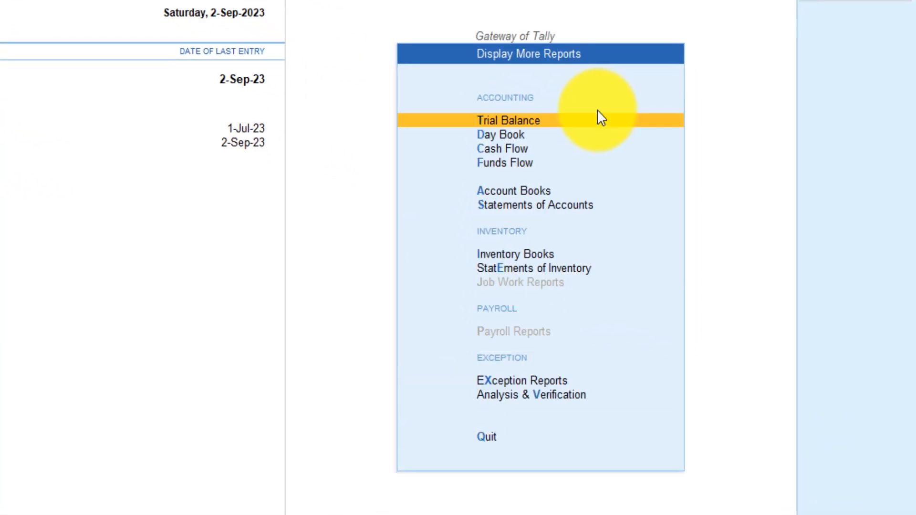
key("Down")
key("Down")
key("Down")
key("Down")
key("Down")
key("Down")
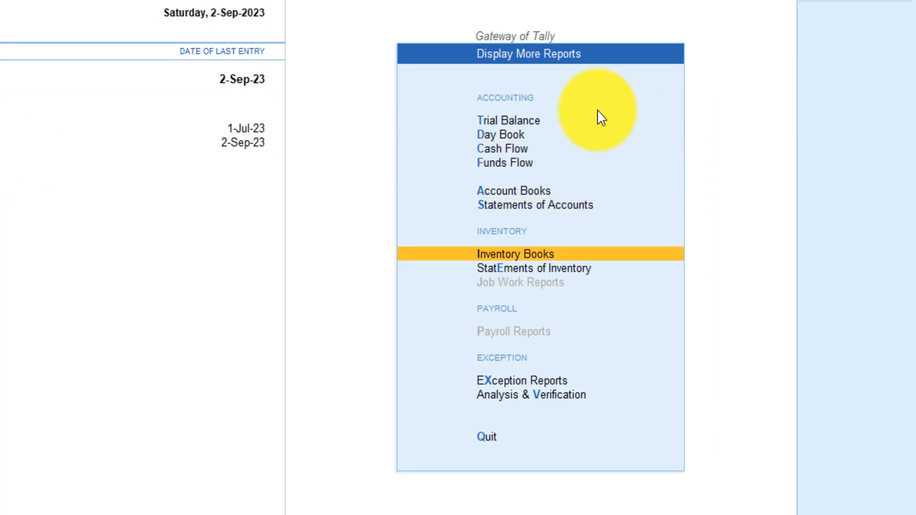
key("Return")
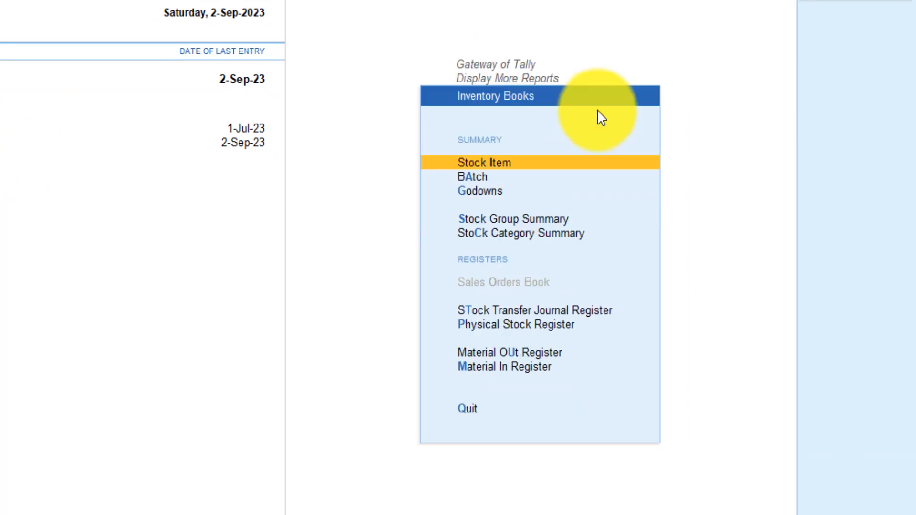
key("Escape")
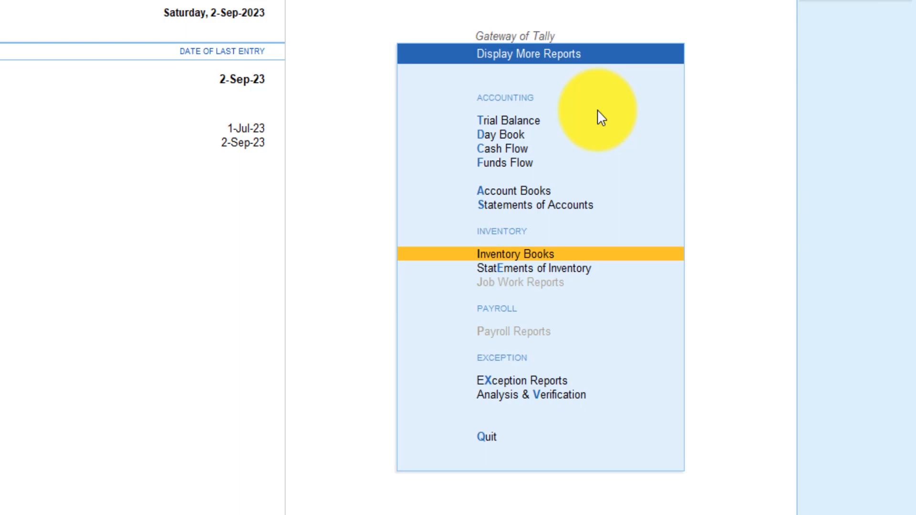
key("Return")
key("Down")
key("Down")
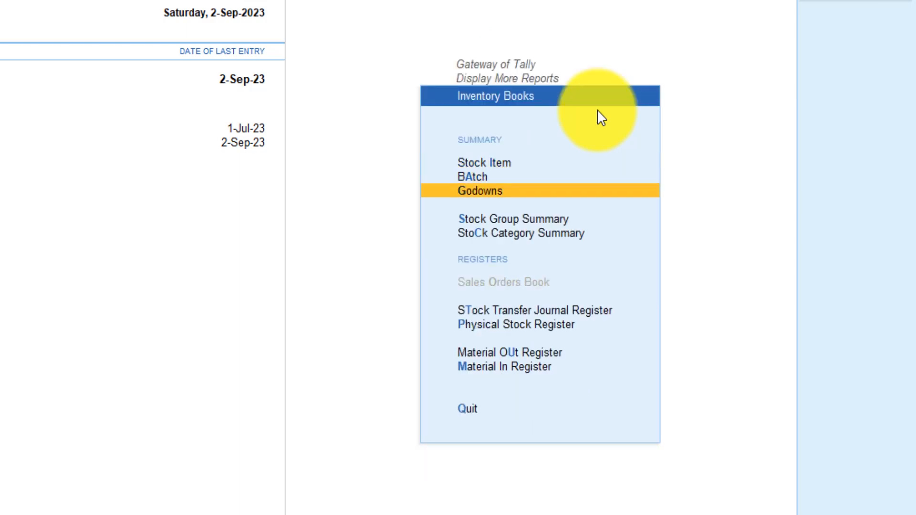
key("Escape")
key("Escape")
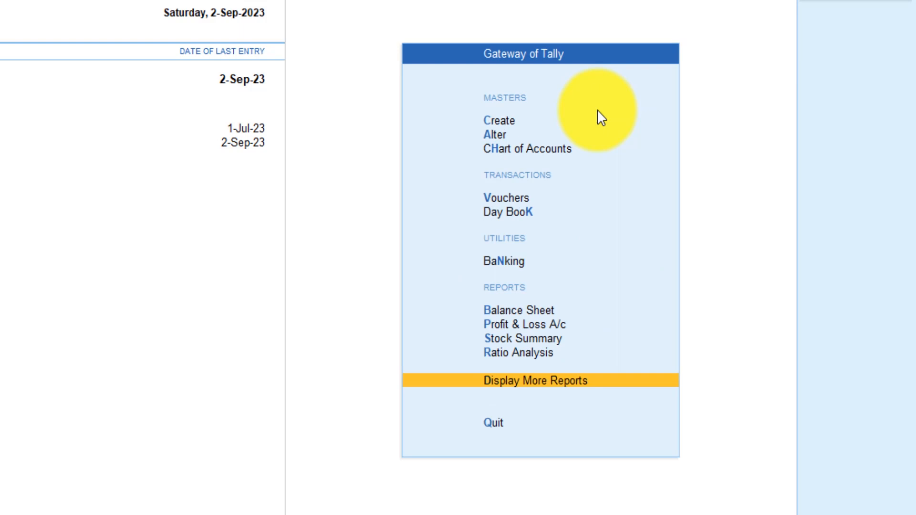
key("d")
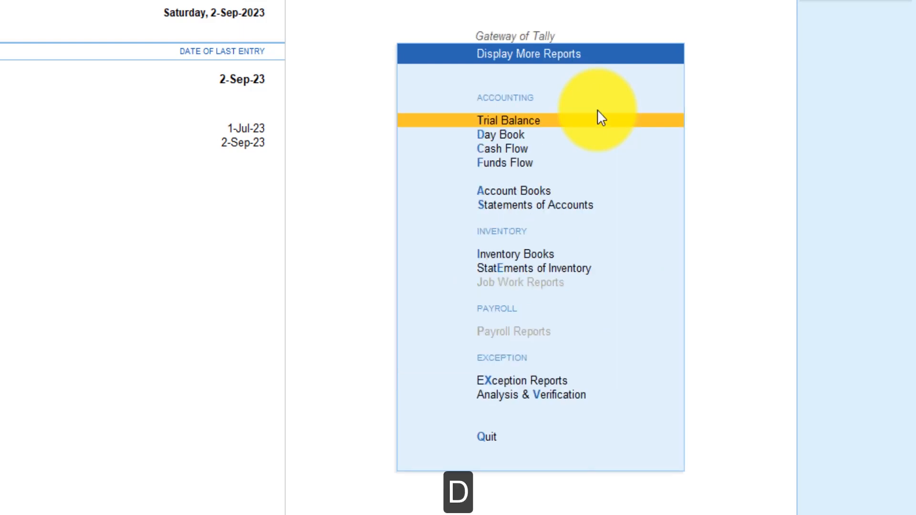
key("i")
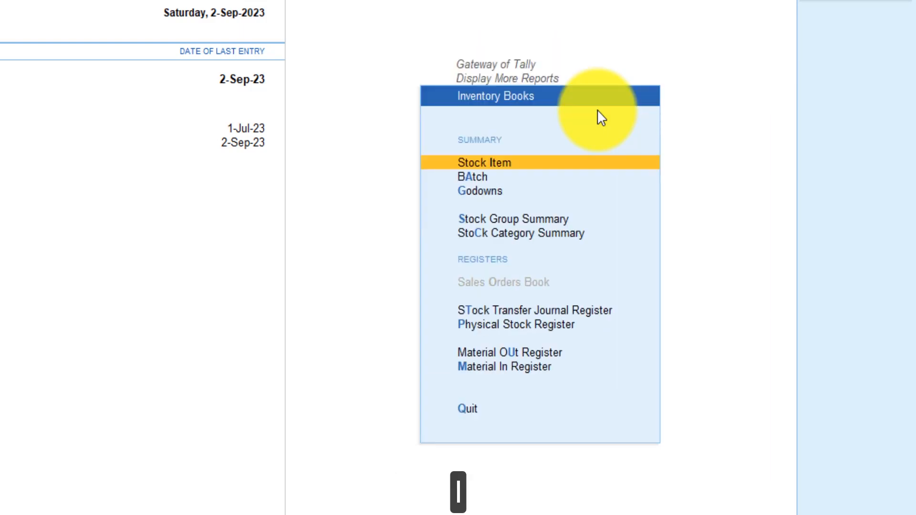
key("g")
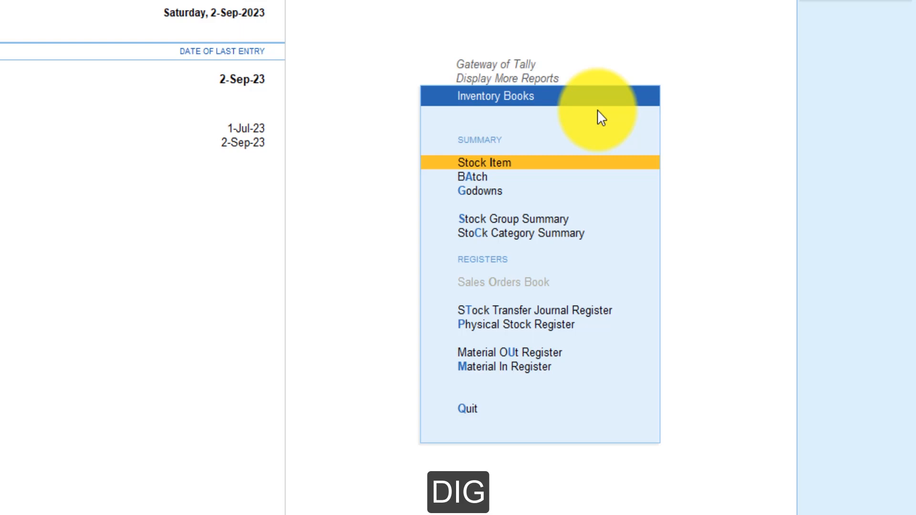
key("Escape")
key("Escape")
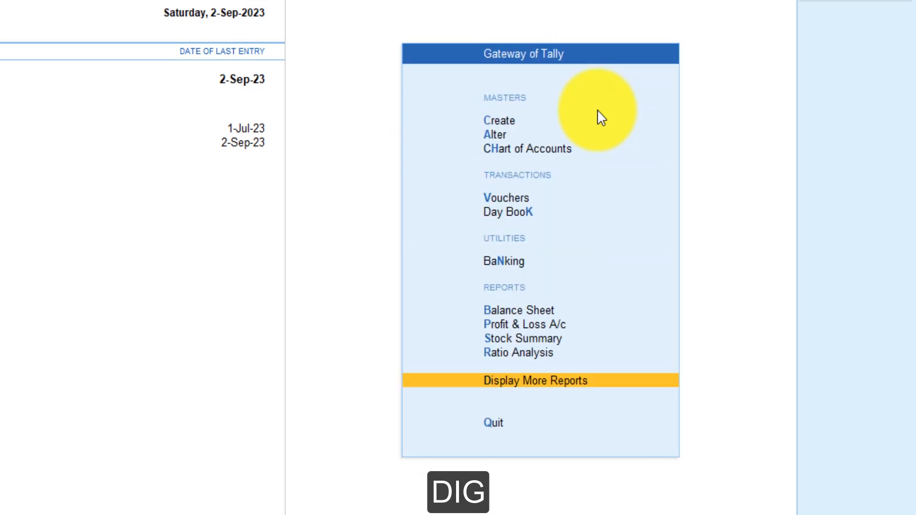
- Display the Godown Summary of the Dwarka godown from the inventory books and examine its closing stock
key("d")
key("i")
key("g")
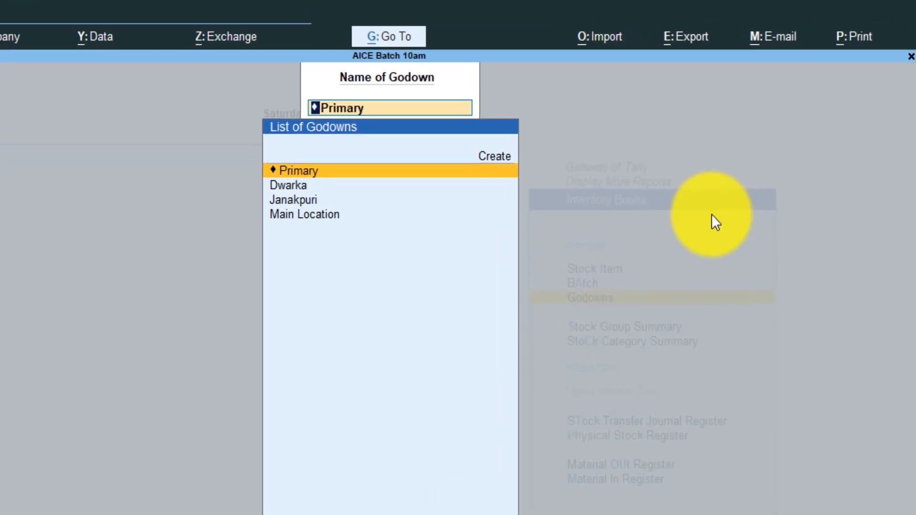
key("Down")
key("Down")
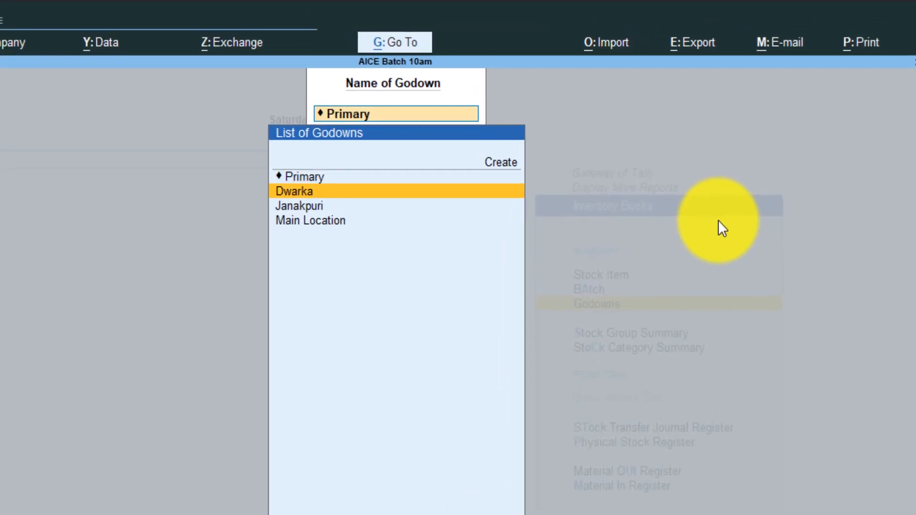
key("Up")
key("Return")
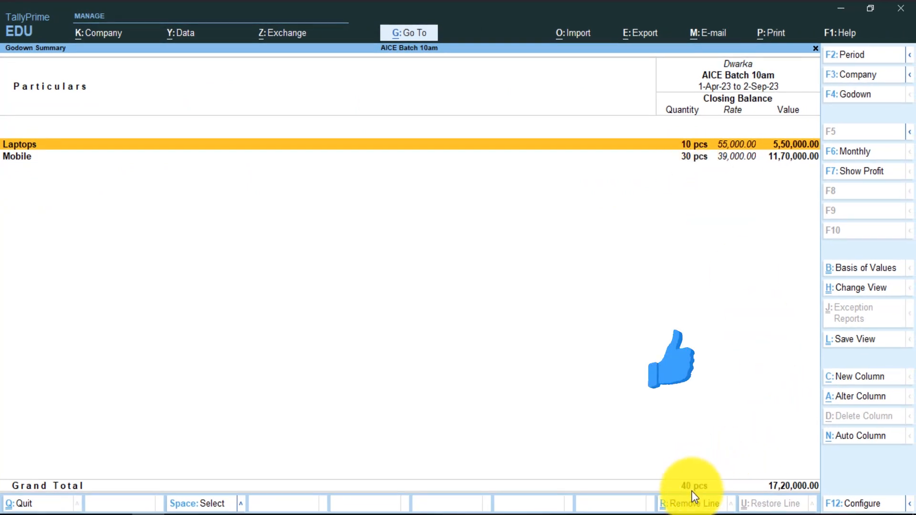
- Display the Godown Summary of Janakpuri instead of Dwarka, examine its closing stock, and return to the Gateway of Tally
key("F4")
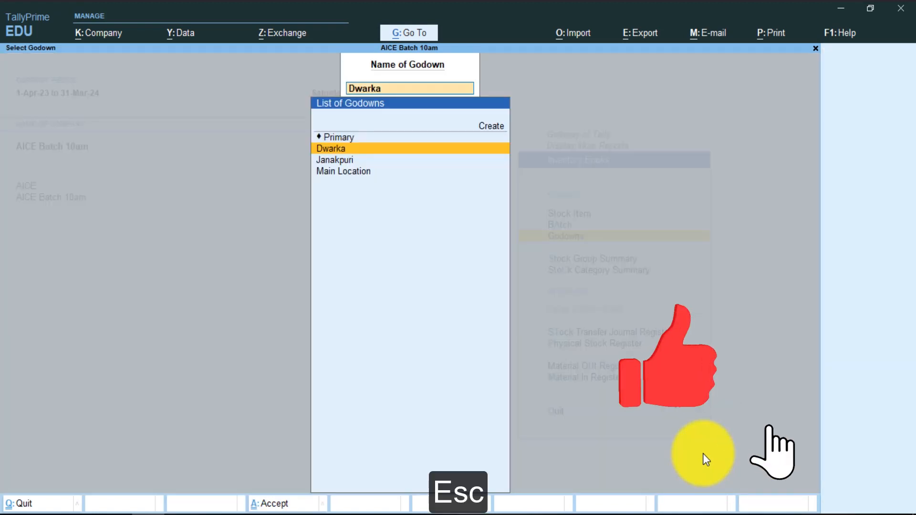
key("Down")
key("Return")
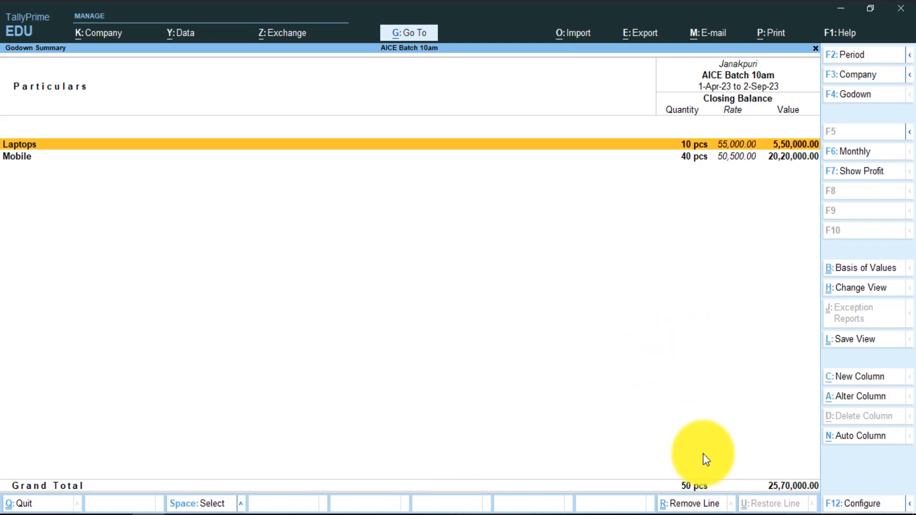
key("Escape")
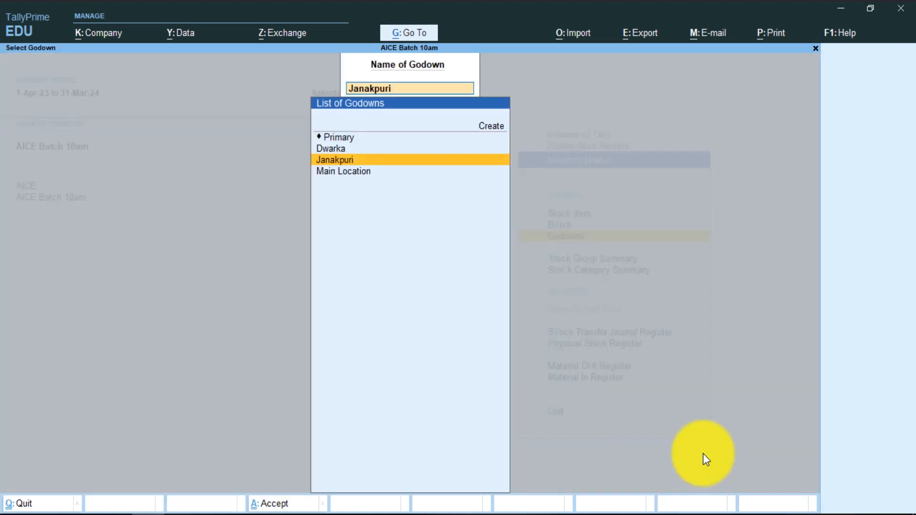
key("Escape")
key("Escape")
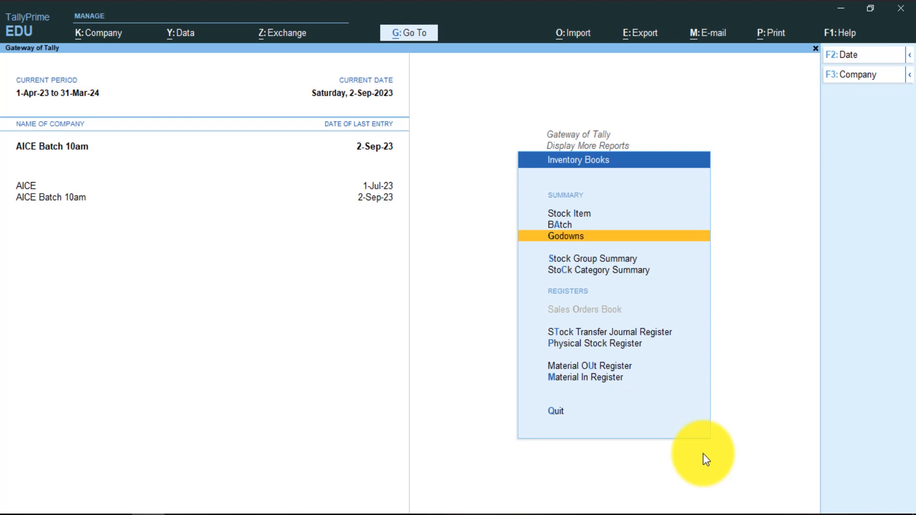
key("Escape")
key("Escape")
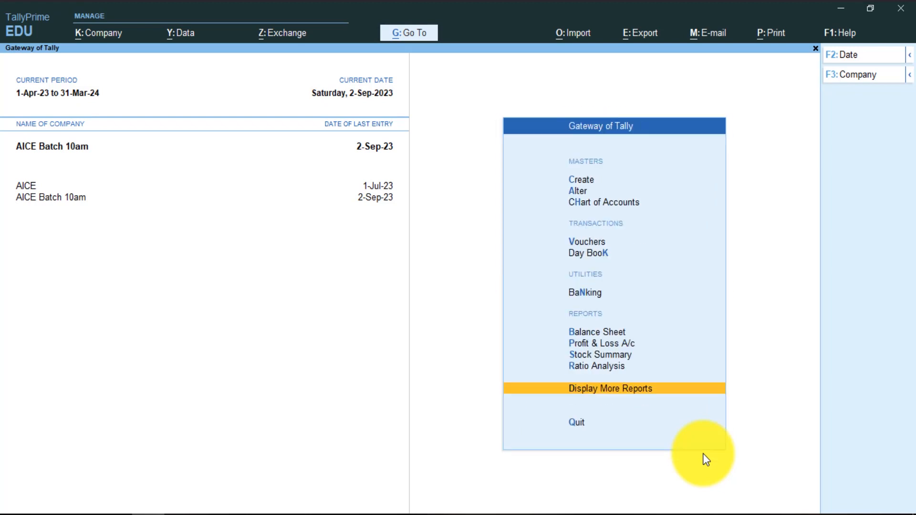
- Open the Godown Summary report of the Janakpuri godown from the inventory books
key("d")
key("i")
key("g")
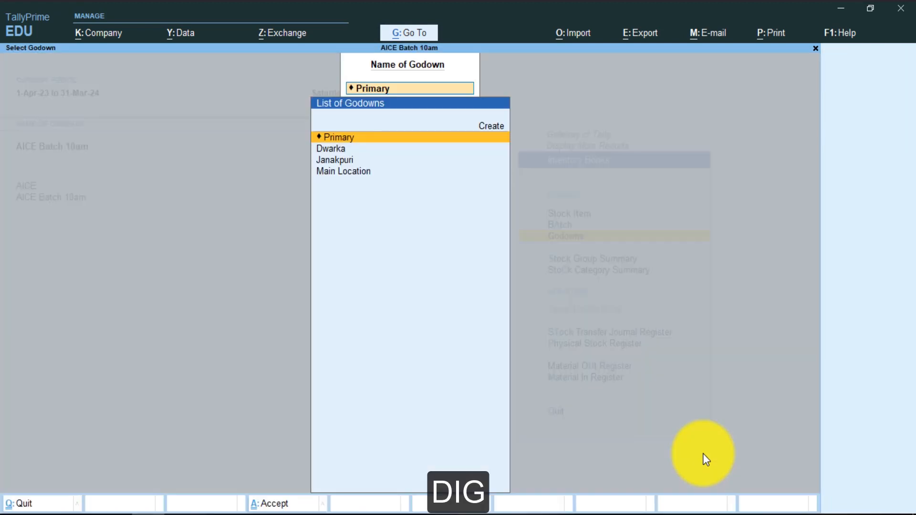
key("Down")
key("Down")
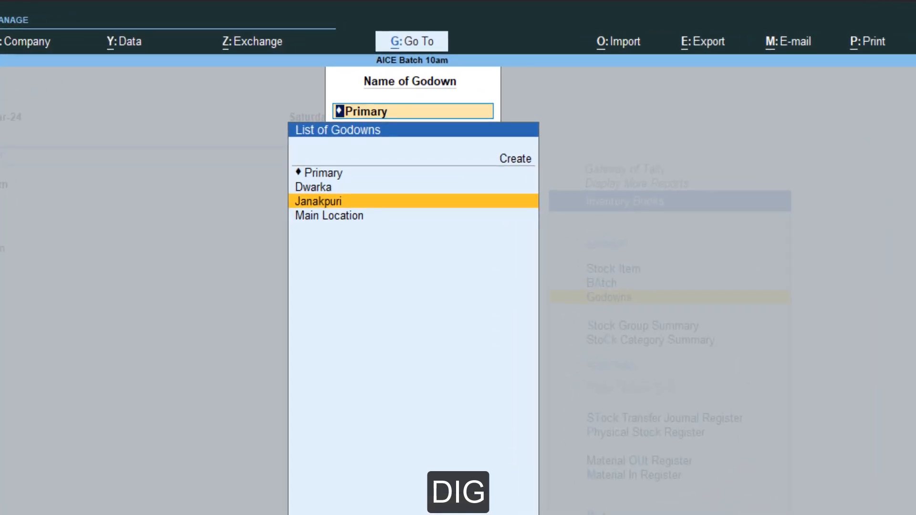
key("Return")
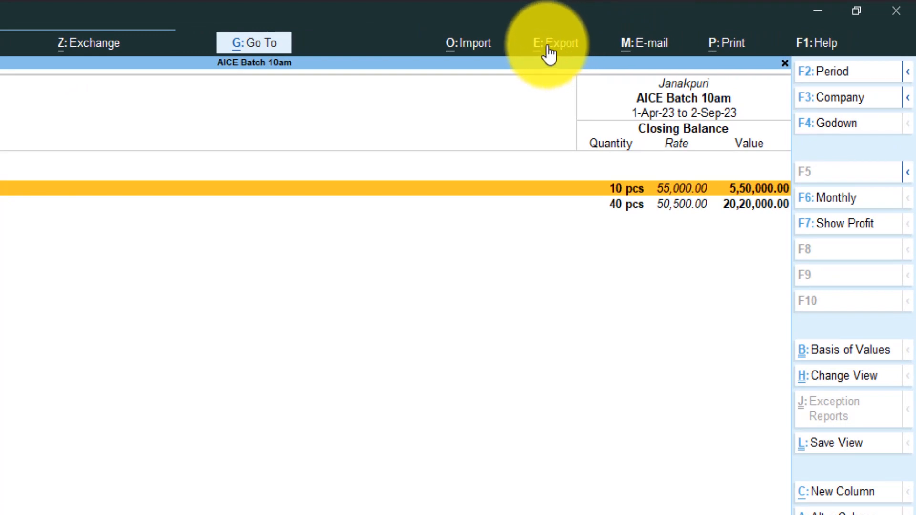
- Configure the export of the current Janakpuri report with PDF (Read-only document) format and digital signature Not Applicable
key("alt+e")
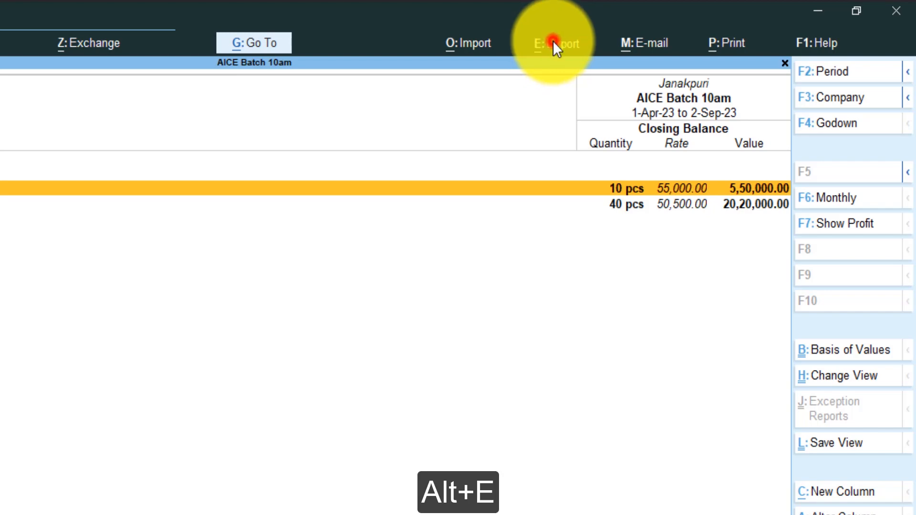
left_click(554, 41)
left_click(583, 103)
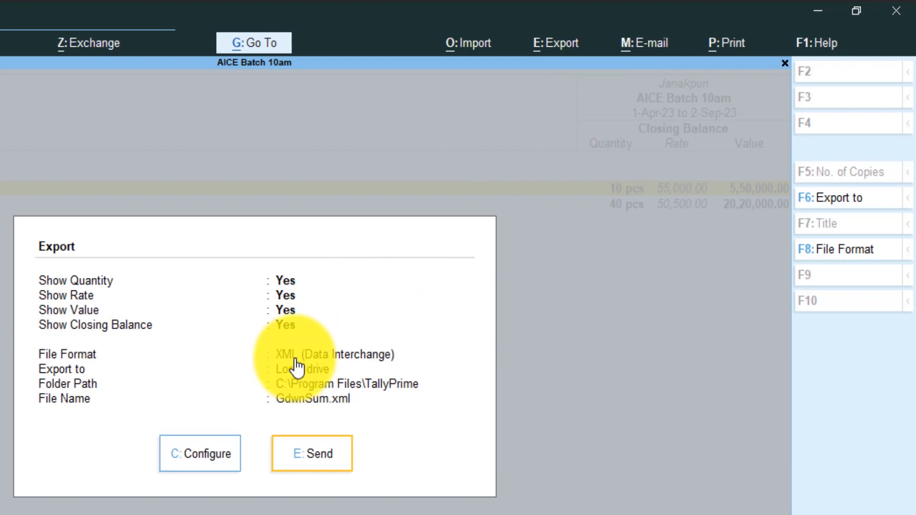
left_click(193, 459)
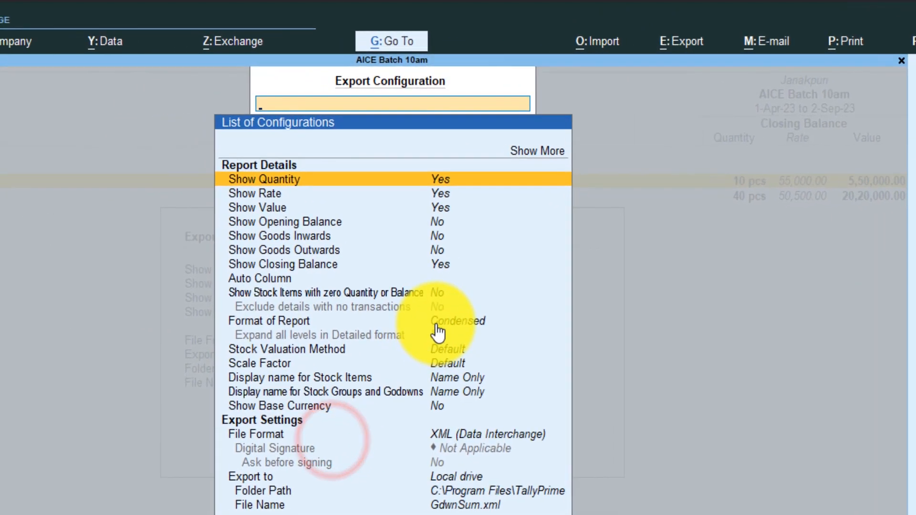
left_click(457, 435)
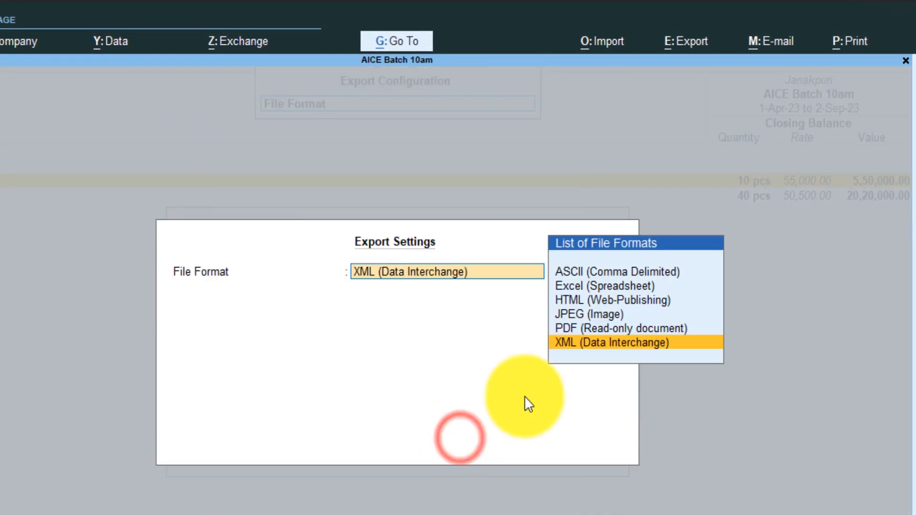
left_click(577, 332)
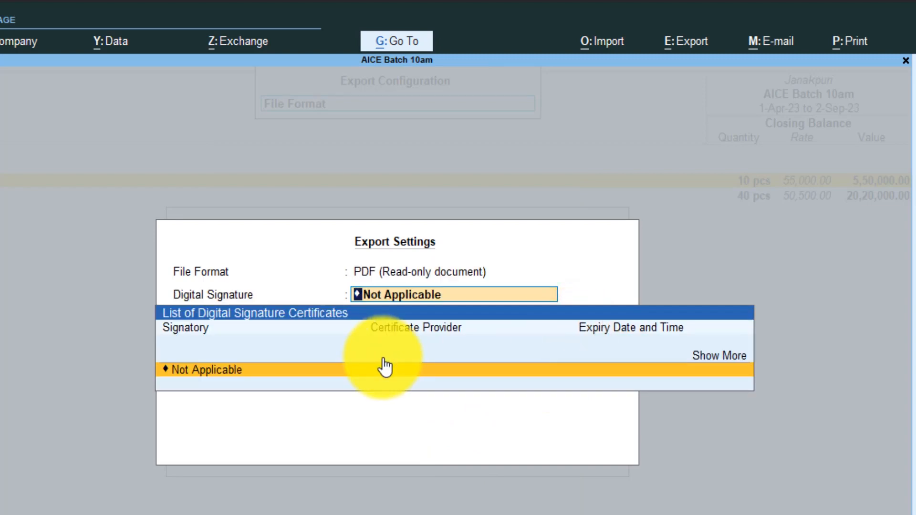
left_click(386, 367)
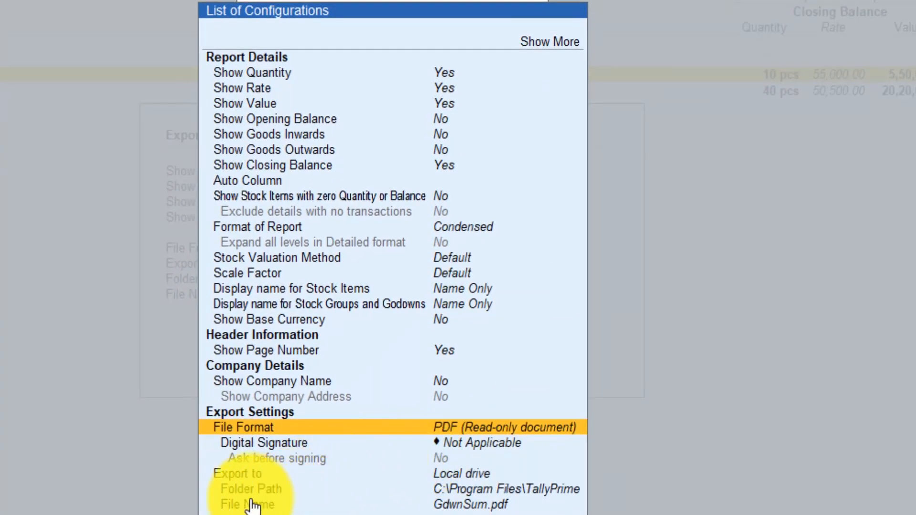
- Select C:\Program Files\TallyPrime as the folder path for the export
left_click(503, 489)
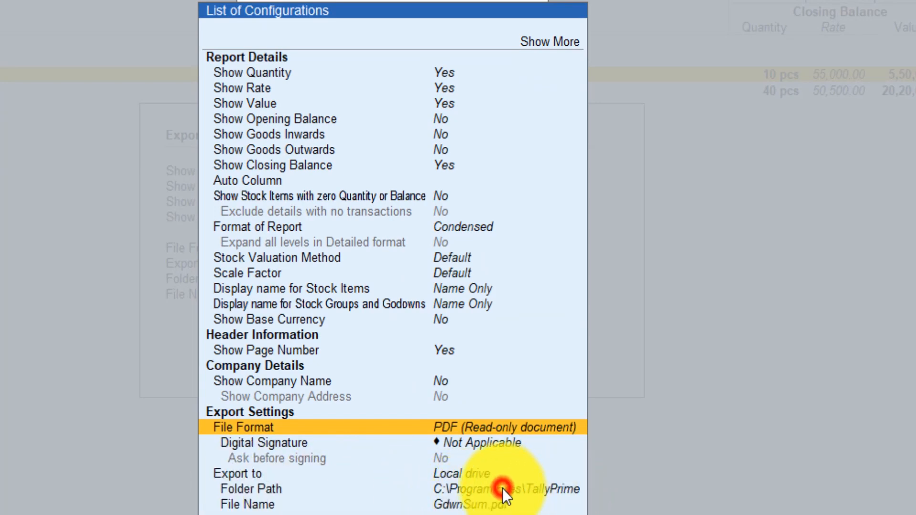
left_click(502, 488)
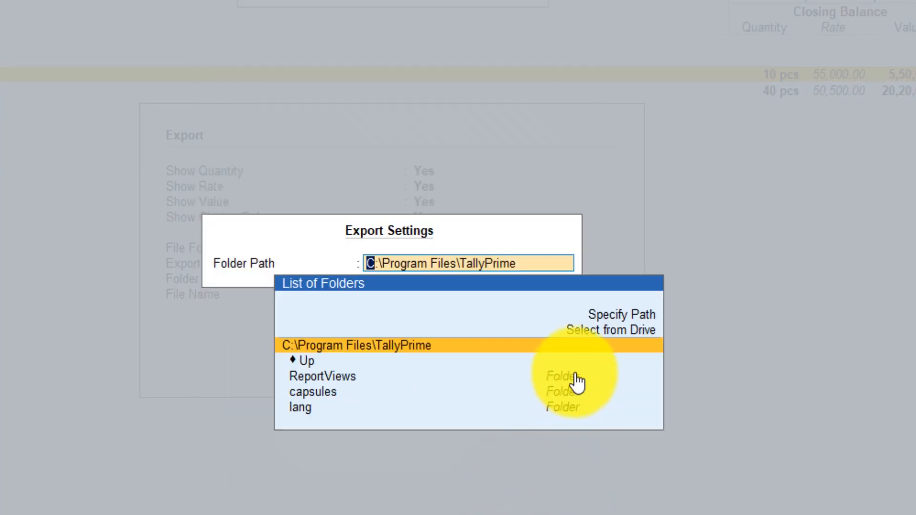
left_click(559, 348)
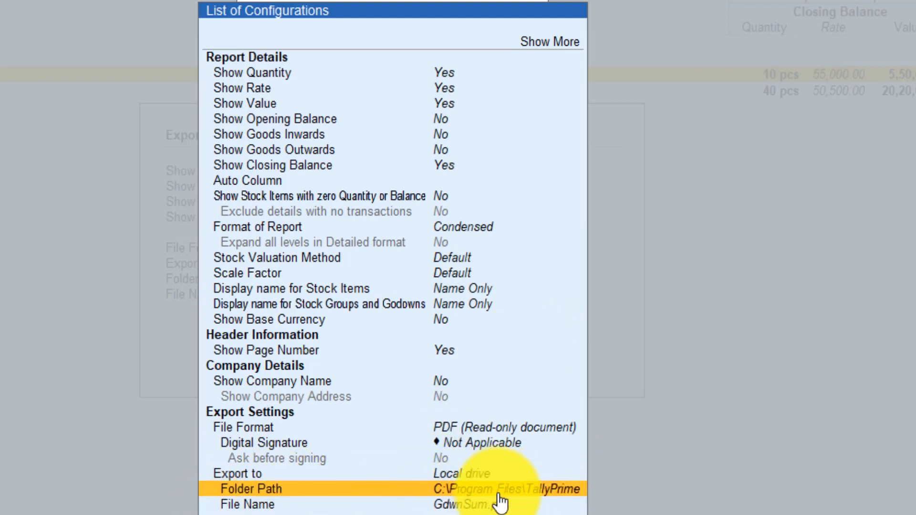
- Set the export folder path to the Desktop subfolder listed directly below Class-work_HTML and return to the export summary
left_click(524, 490)
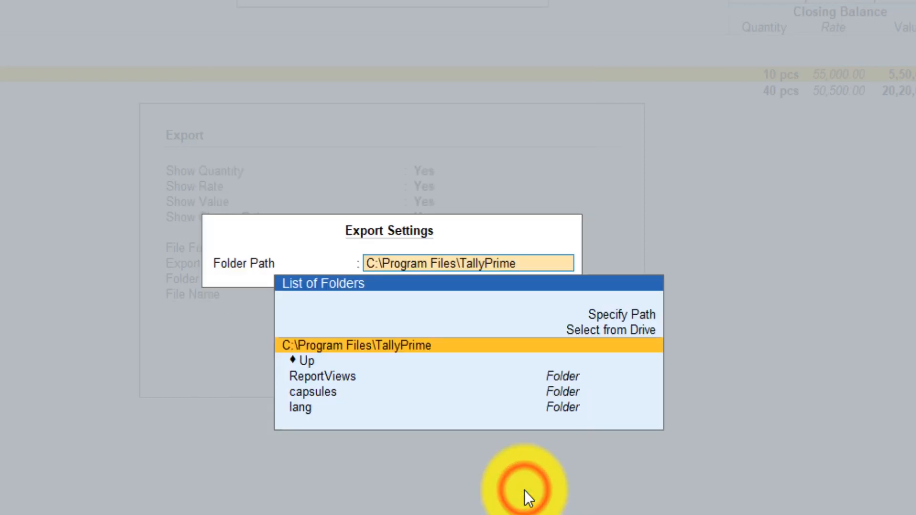
left_click(602, 332)
left_click(602, 332)
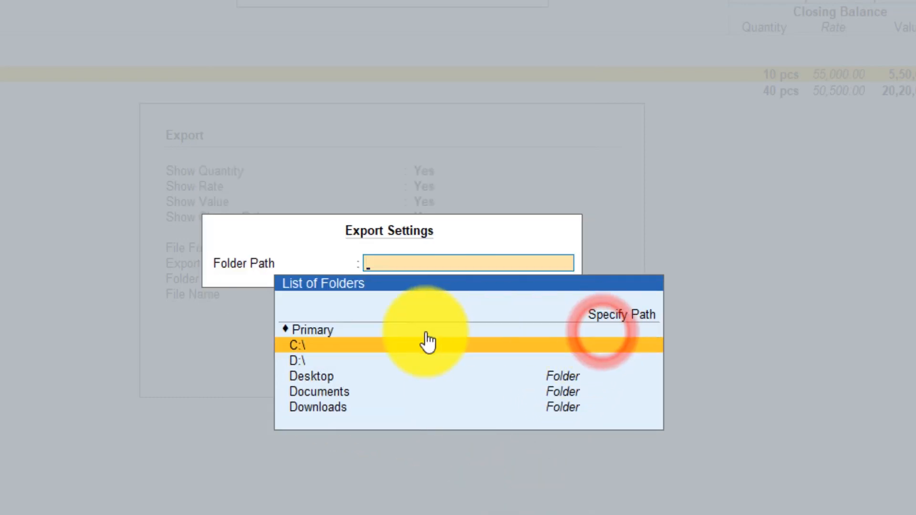
left_click(305, 381)
left_click(304, 379)
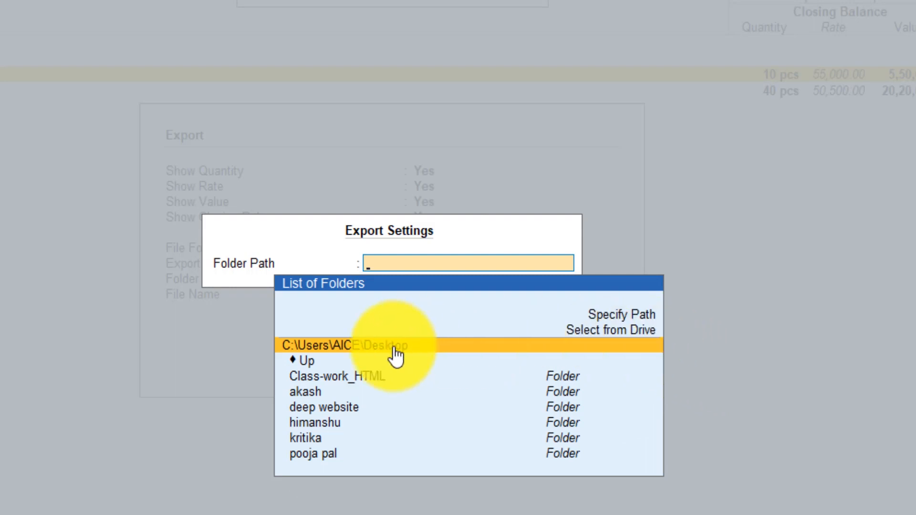
left_click(304, 393)
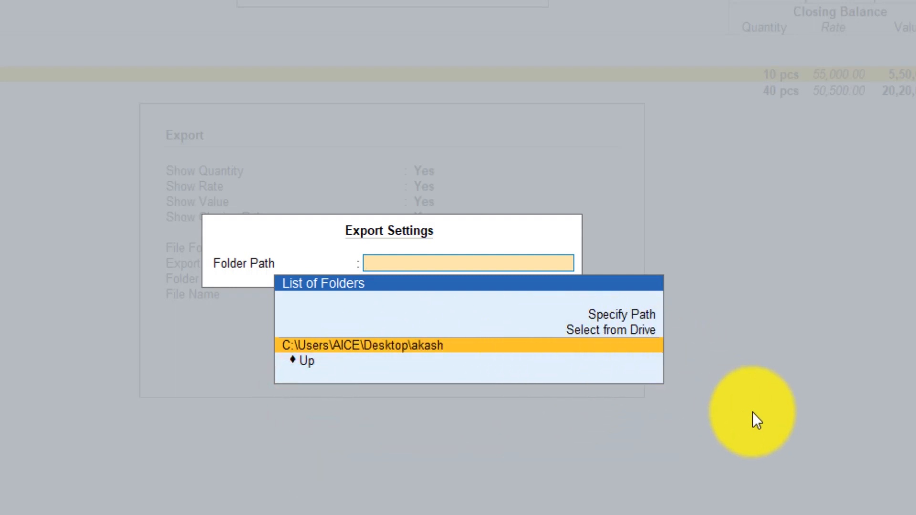
key("Return")
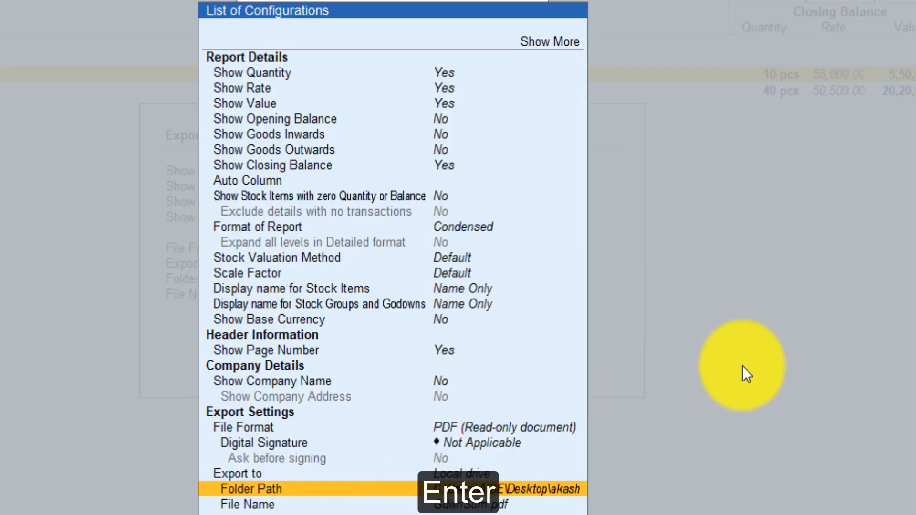
key("Escape")
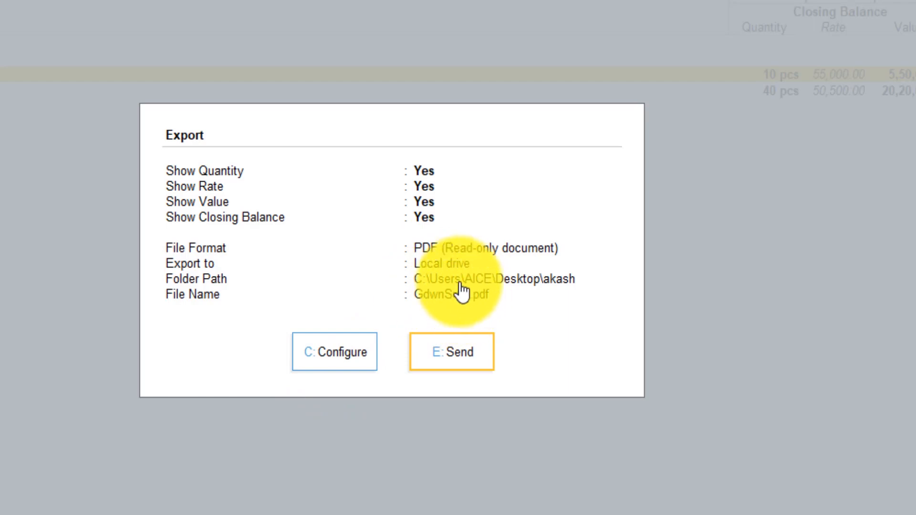
- Recheck the export configuration, export the Janakpuri summary as GdwnSum.pdf, and view the PDF maximized before closing it
left_click(340, 353)
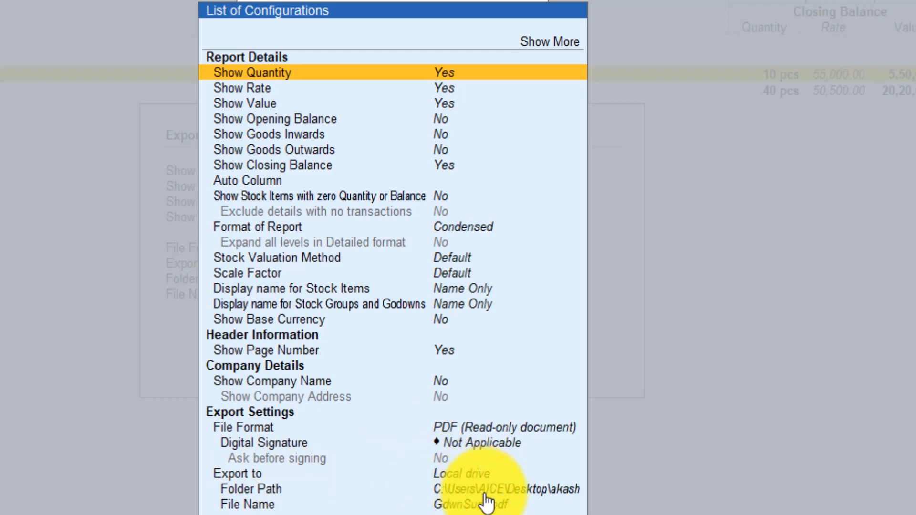
key("Escape")
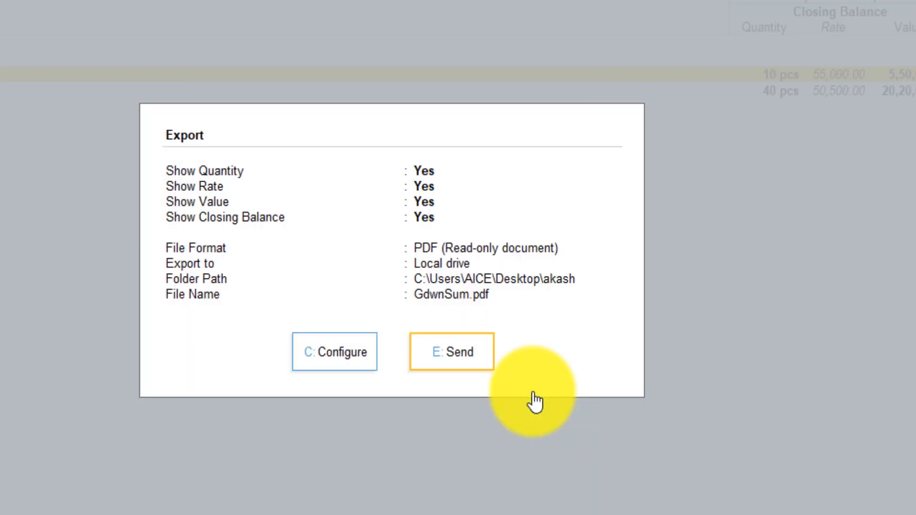
left_click(456, 358)
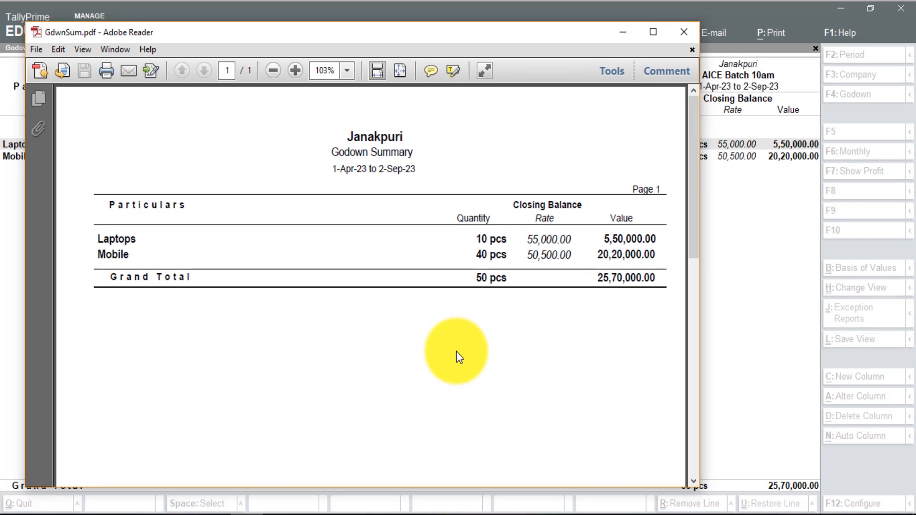
left_click(653, 31)
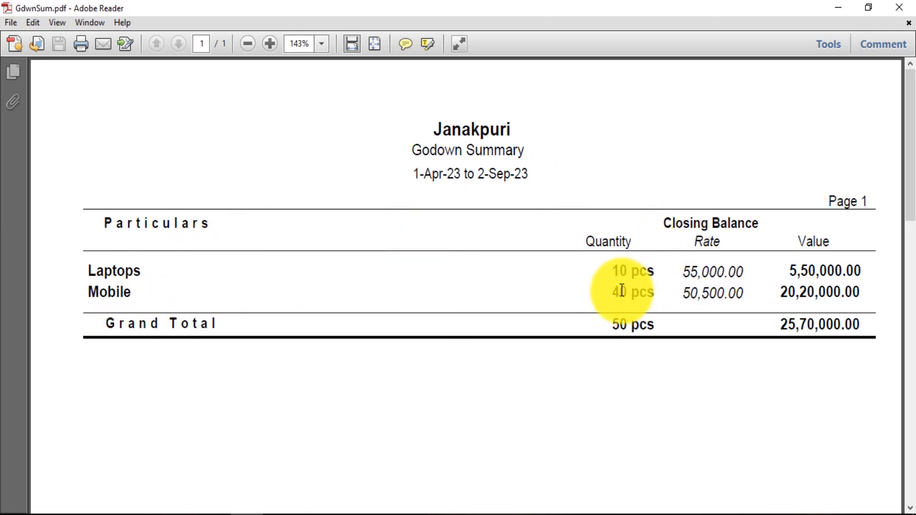
left_click(898, 8)
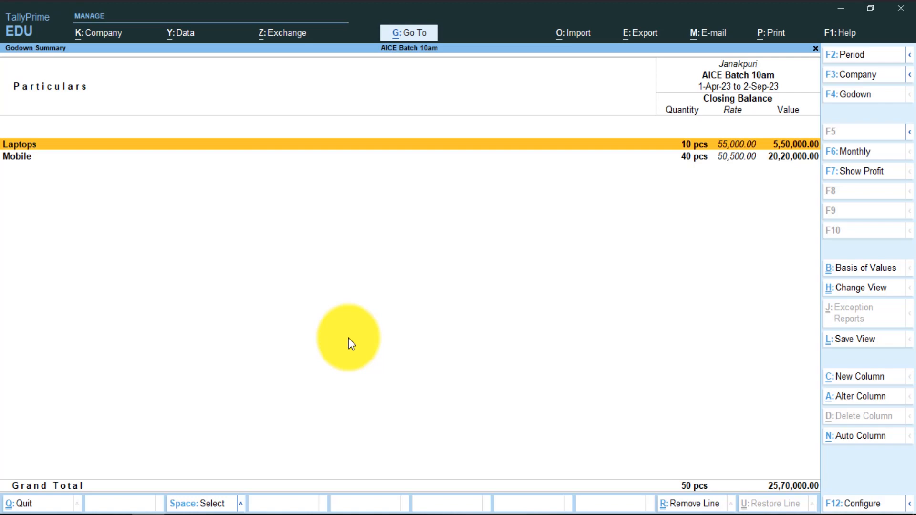
- Leave the Janakpuri godown summary, return to the Gateway of Tally and open a new sales voucher
key("Escape")
key("Escape")
key("Escape")
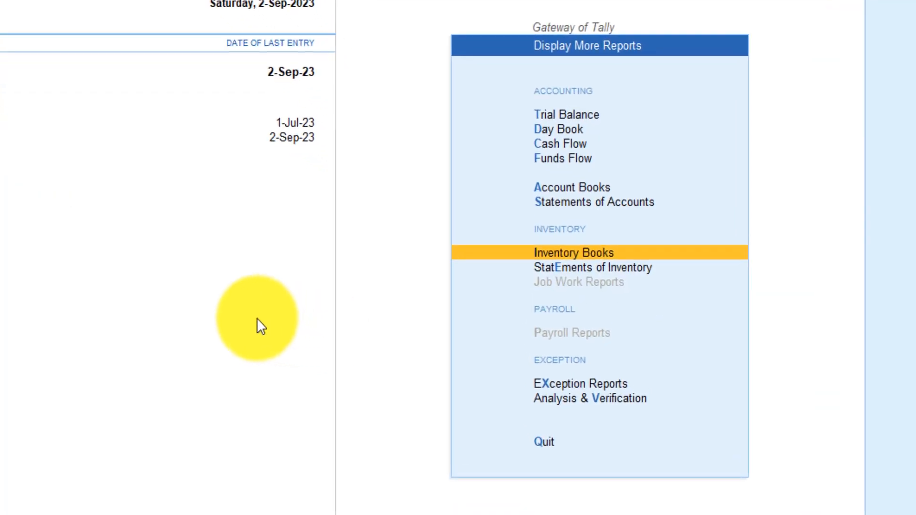
key("Escape")
key("Up")
key("Up")
key("Up")
key("Up")
key("Up")
key("Up")
key("Up")
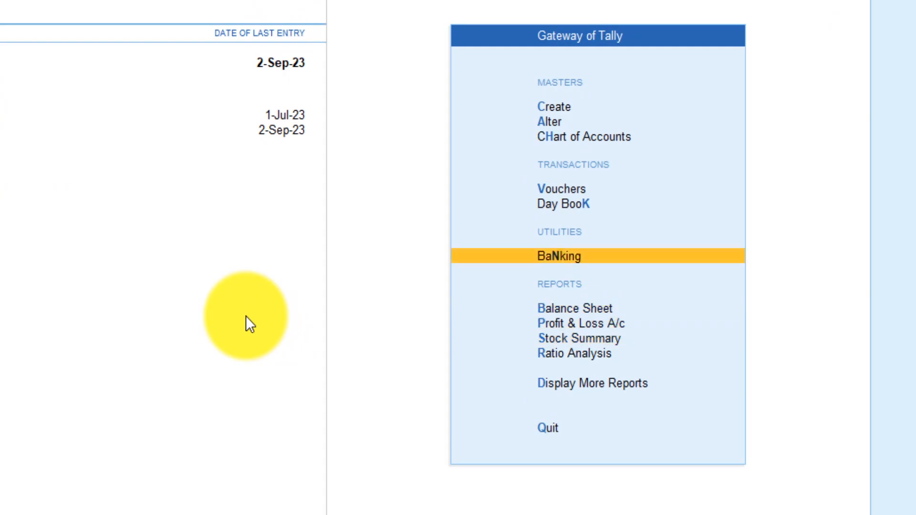
key("Return")
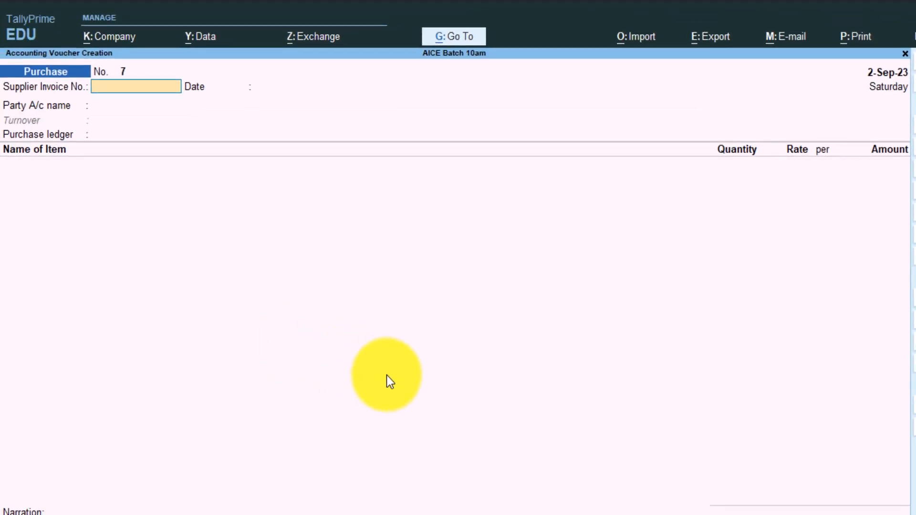
key("F8")
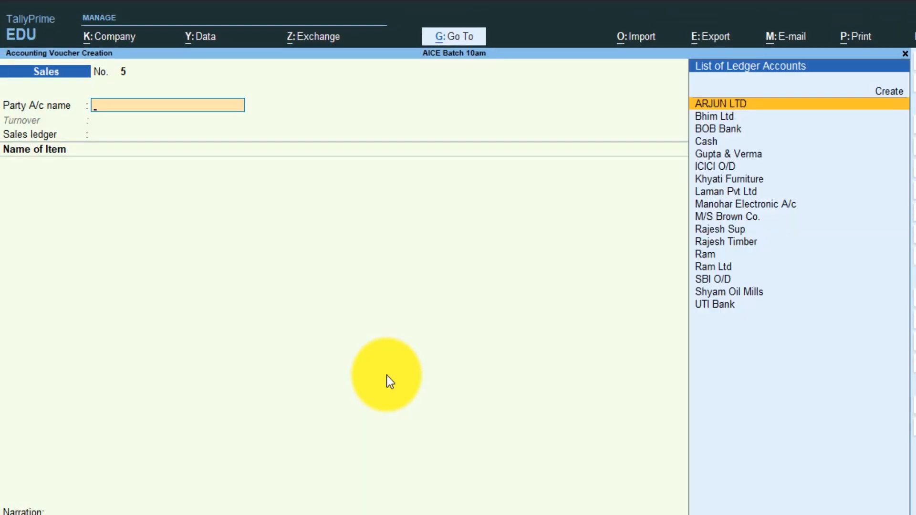
- Set Cash as the voucher's party, accept the default party details and choose Sale A/C as the sales ledger
key("Down")
key("Down")
key("Down")
key("Return")
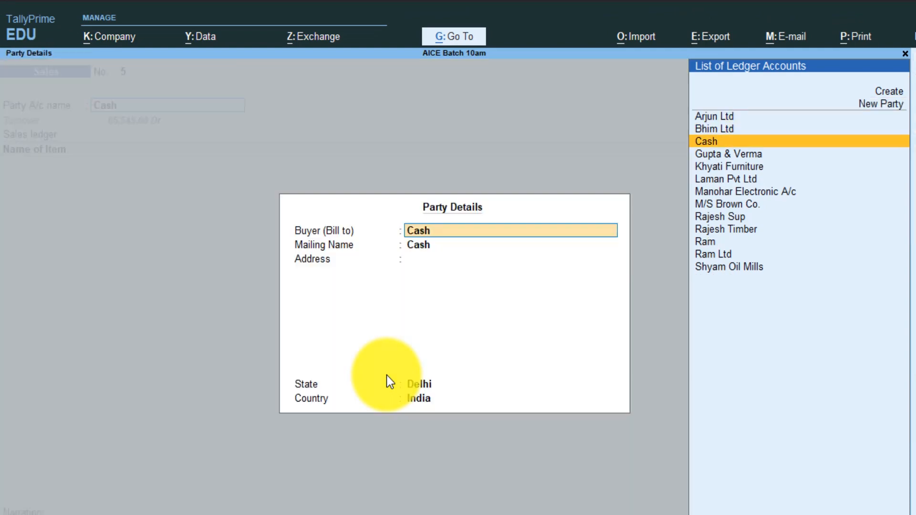
key("ctrl+a")
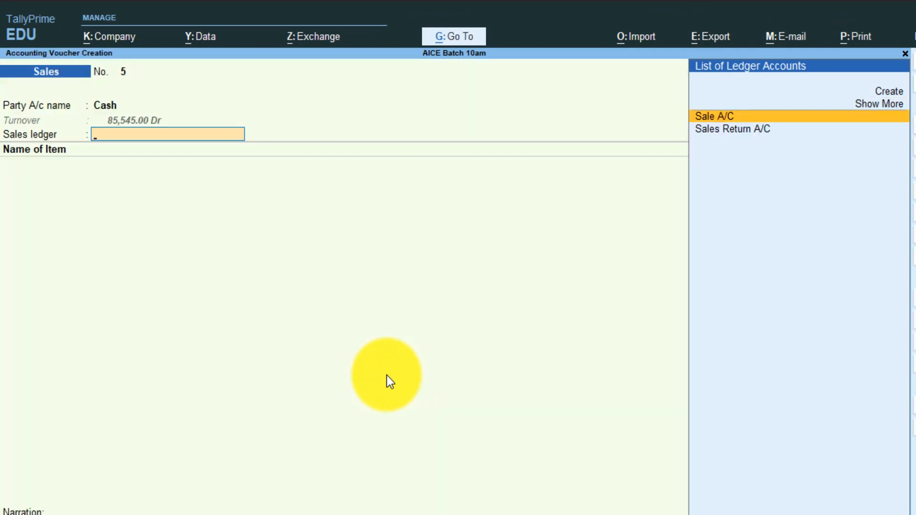
key("Return")
- Add Apple 14pro Max to the sale and allocate 5 pcs of it from the Dwarka godown
key("Down")
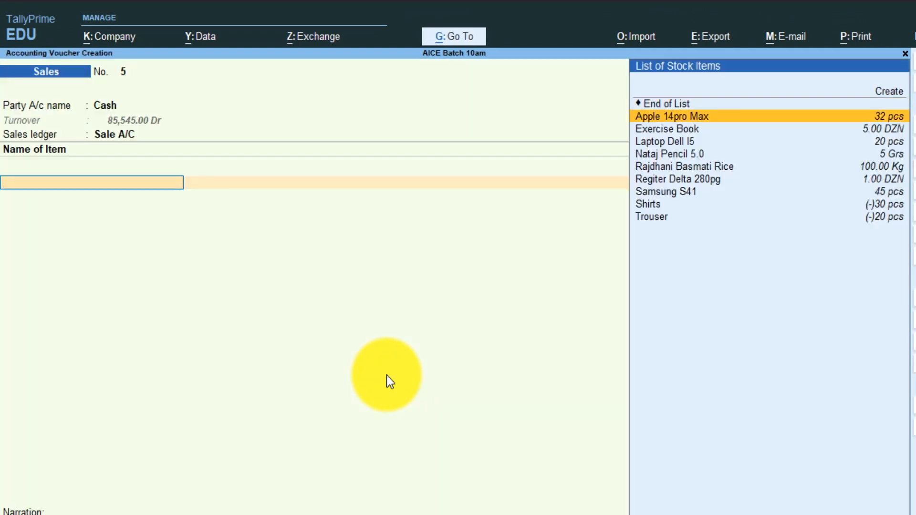
key("Return")
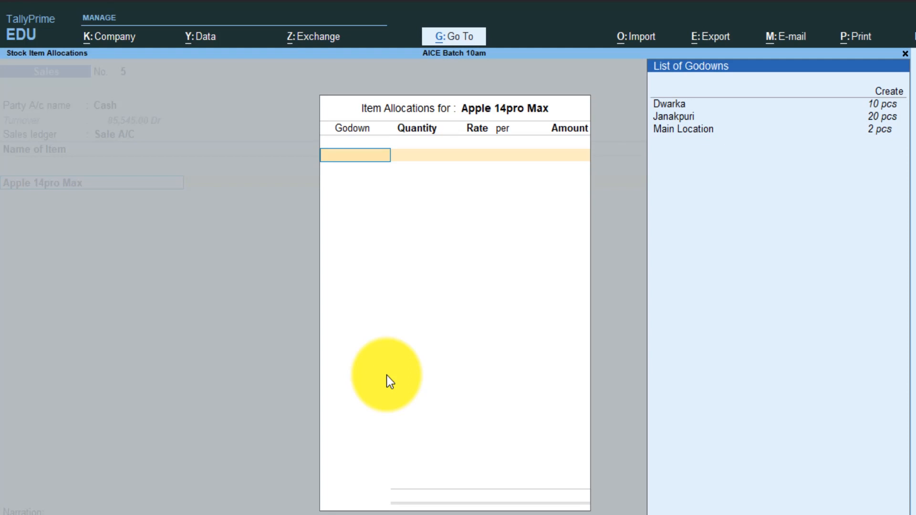
key("Down")
key("Return")
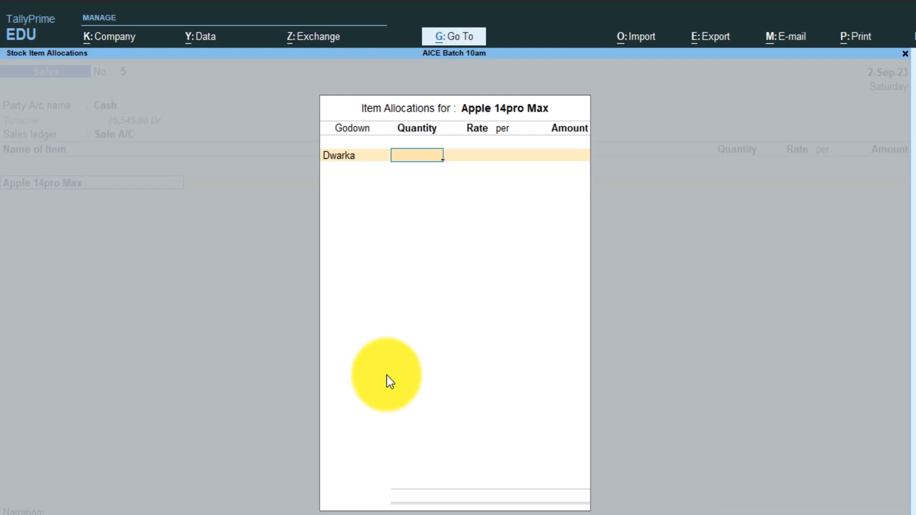
type("5")
key("Return")
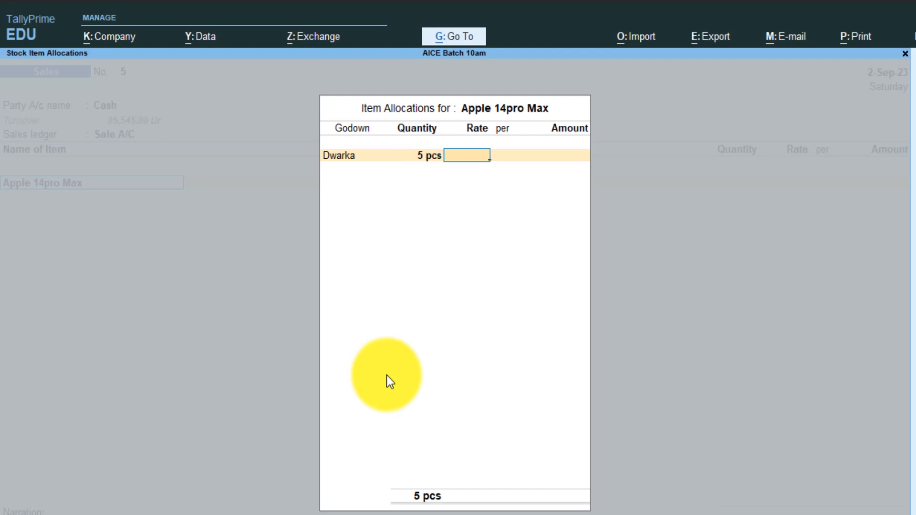
- Set the rate of the Dwarka allocation to 90000 per pcs and complete the item allocation
type("90000")
key("Return")
key("Return")
key("Return")
key("Return")
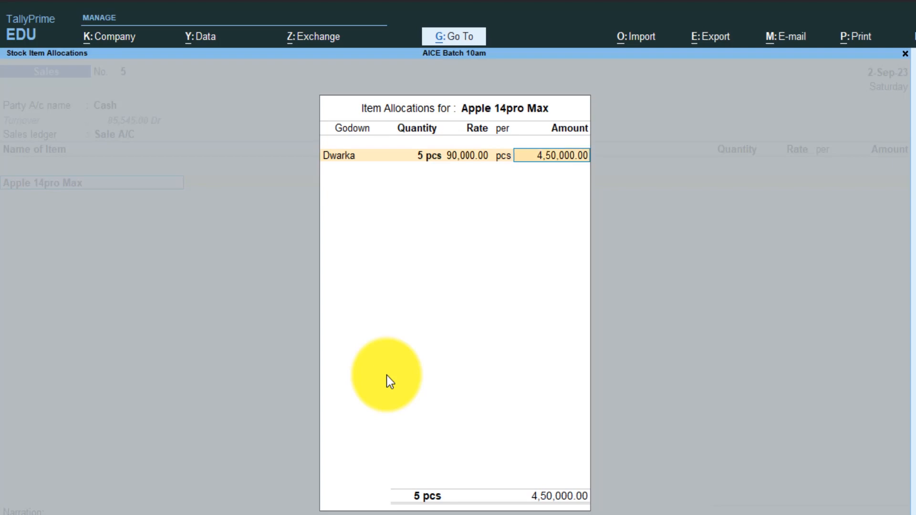
key("Return")
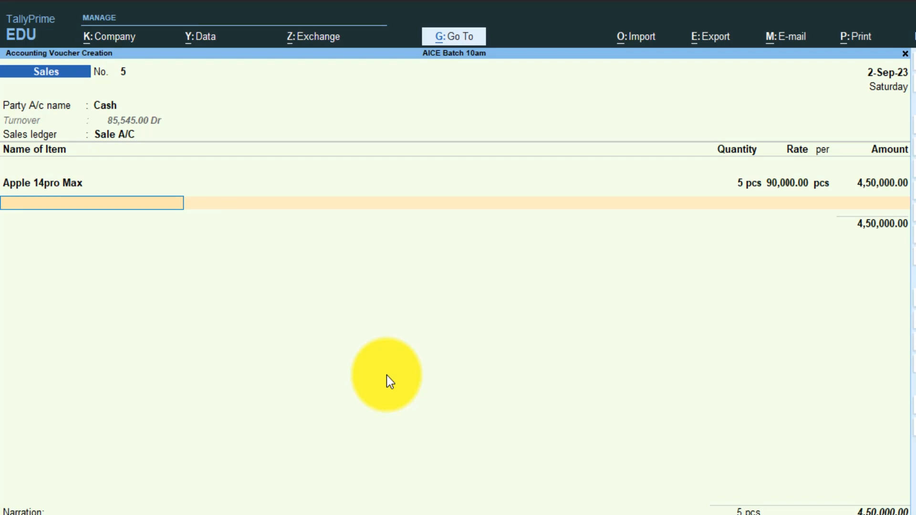
- End the item list, leave the narration blank and accept the cash sales voucher
key("Return")
key("Return")
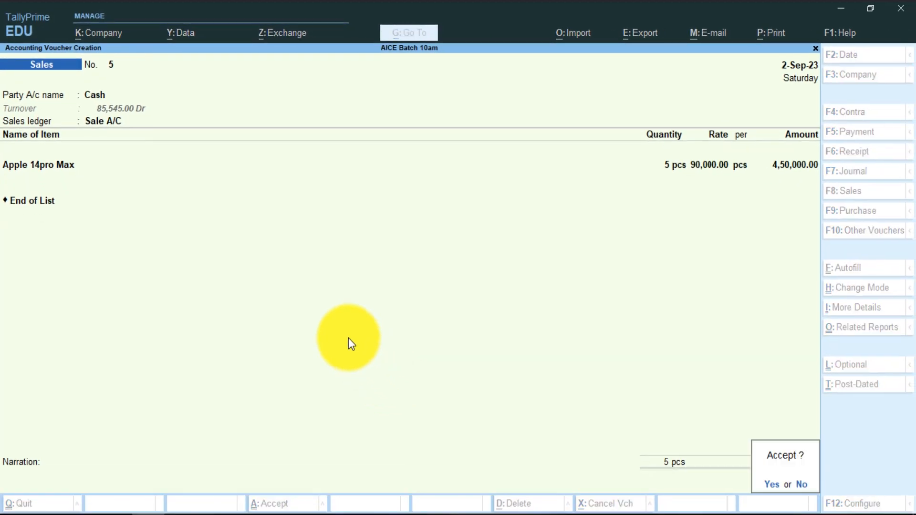
key("Return")
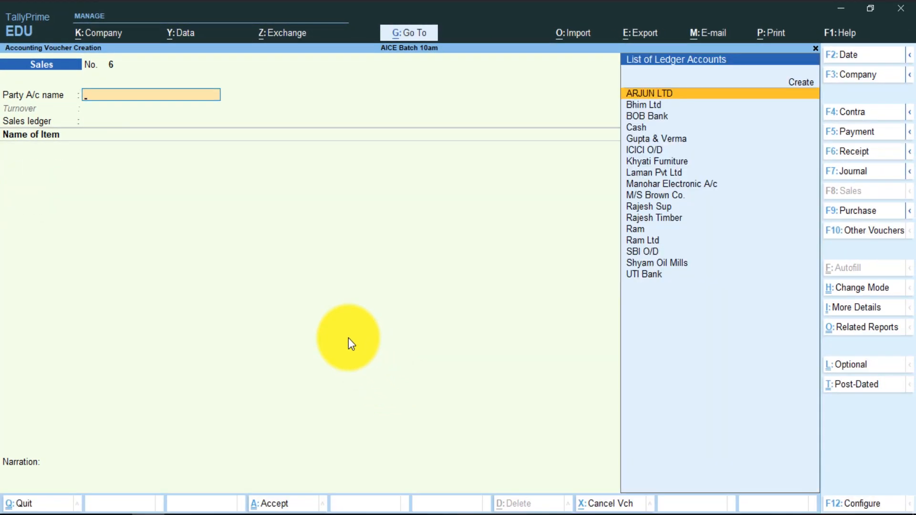
- Select ARJUN LTD as the party of the new sales voucher
key("Return")
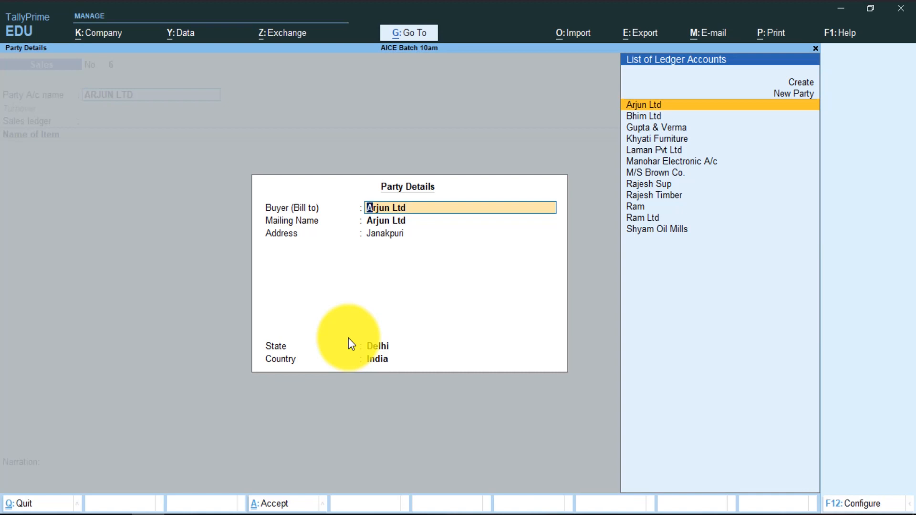